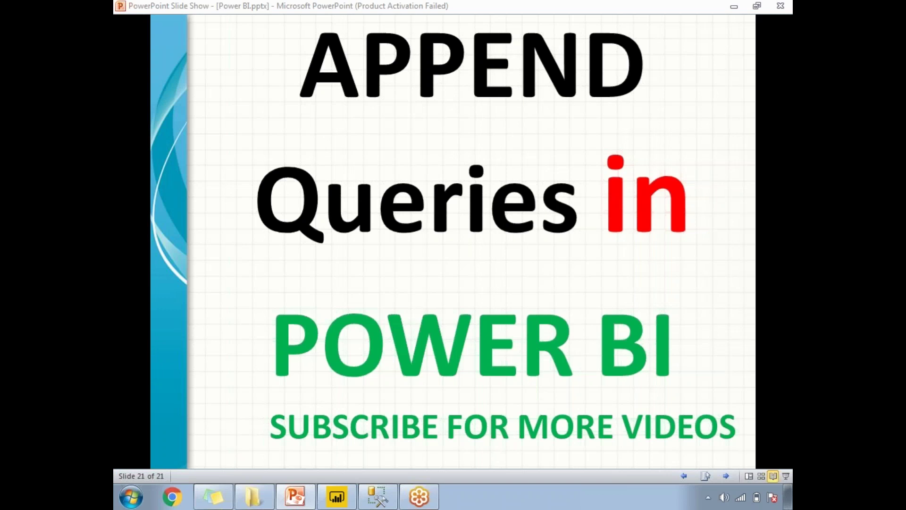
- Switch to SQL Server Management Studio and review the query results for the EMP_New and Emp tables
left_click(383, 502)
left_click(297, 217)
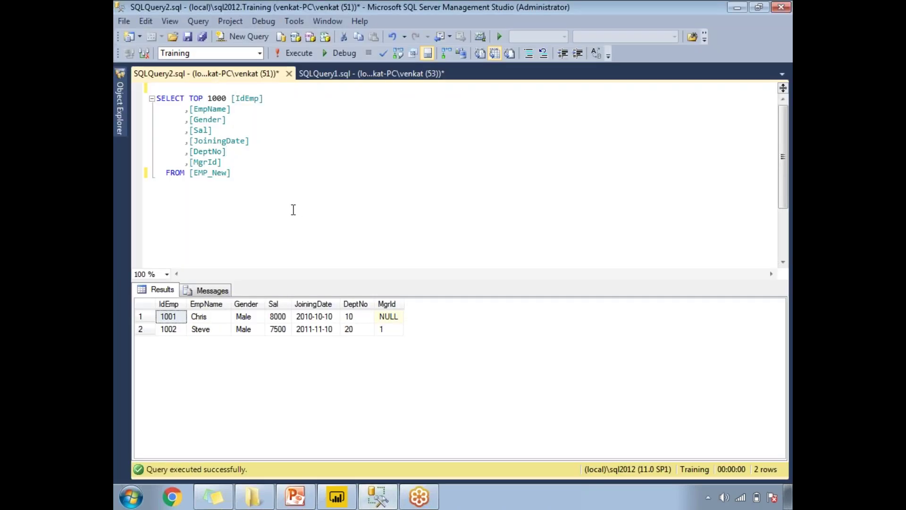
left_click(363, 76)
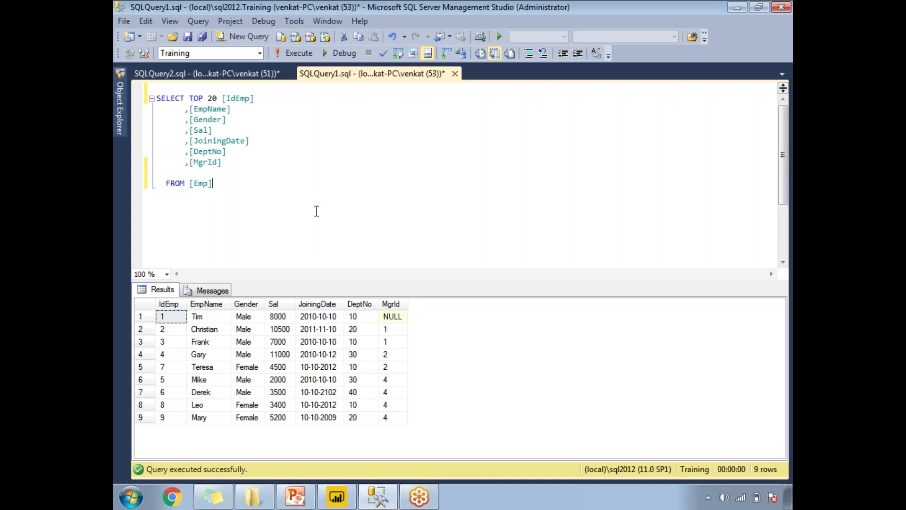
left_click(268, 74)
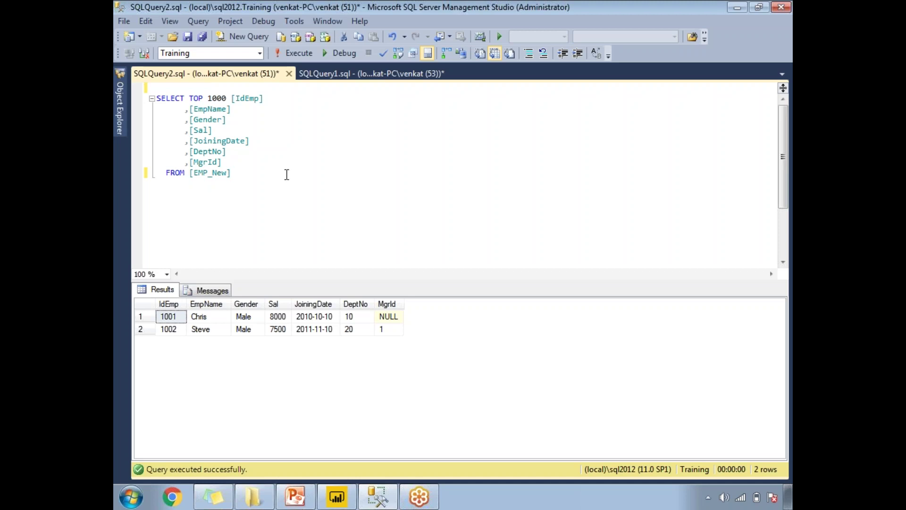
- Switch to Power BI Desktop and connect to the SQL Server database Training on server .\sql2012 in Import mode
left_click(336, 498)
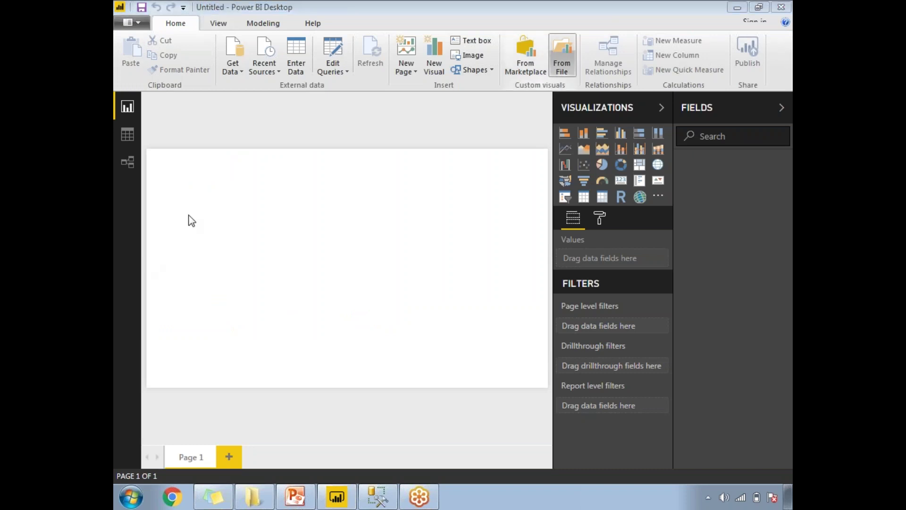
left_click(236, 66)
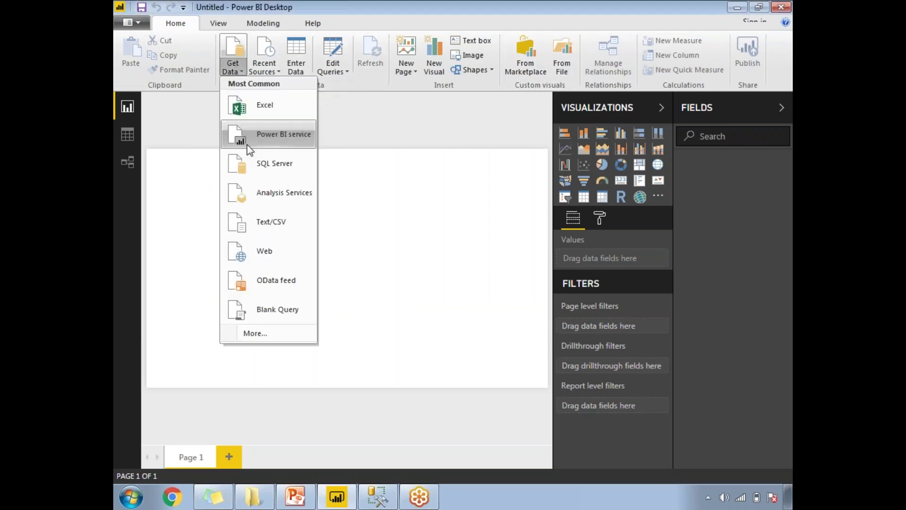
left_click(267, 161)
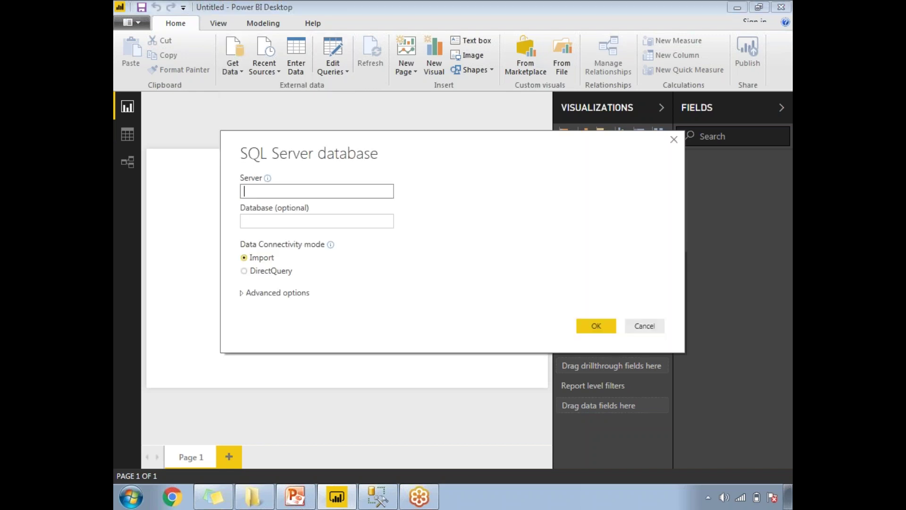
type(".\\sql2012")
left_click(335, 223)
type("Training")
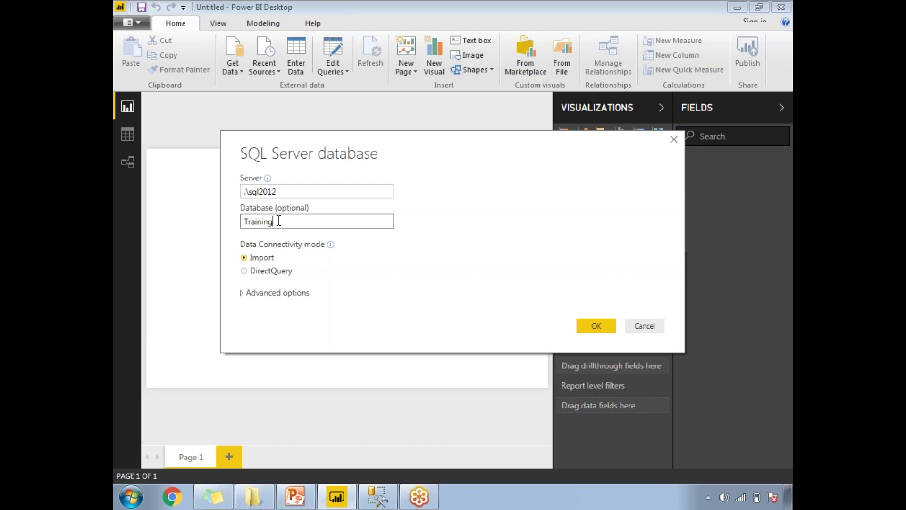
left_click(598, 327)
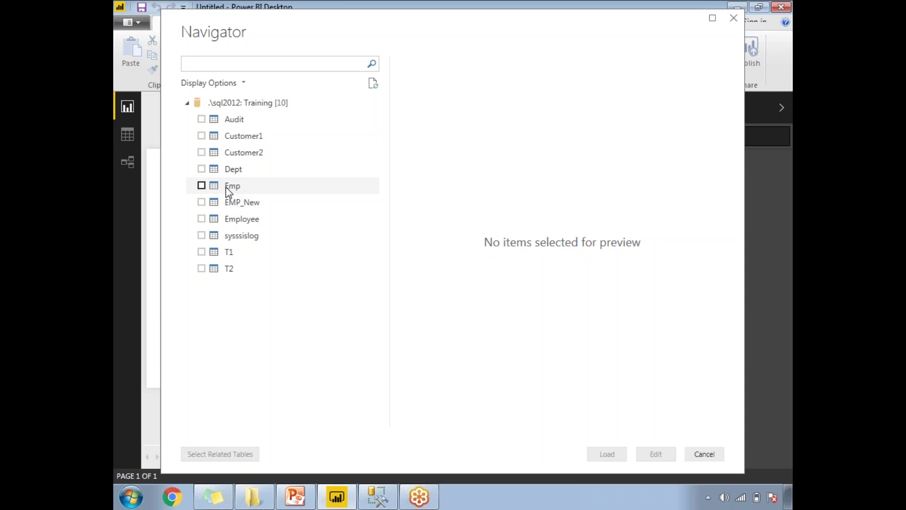
- Select the Emp and EMP_New tables from the Training database and load them into the report
left_click(201, 185)
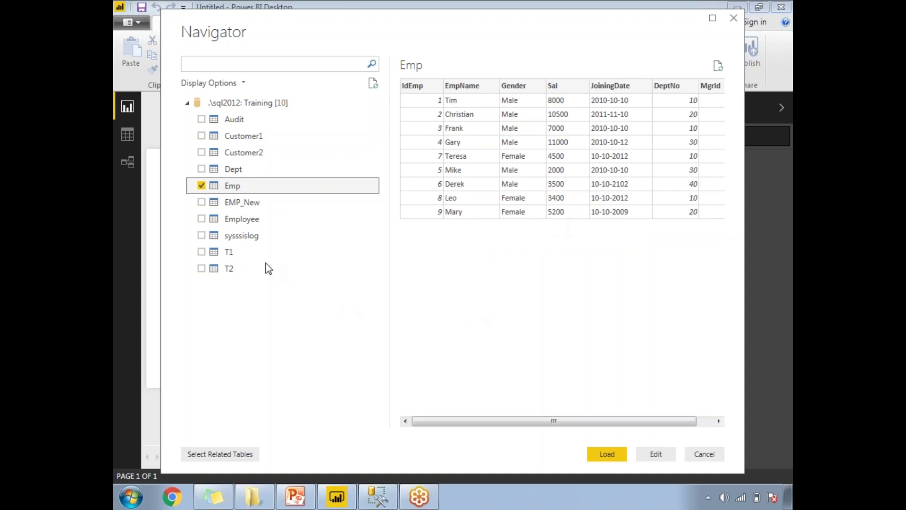
left_click(202, 207)
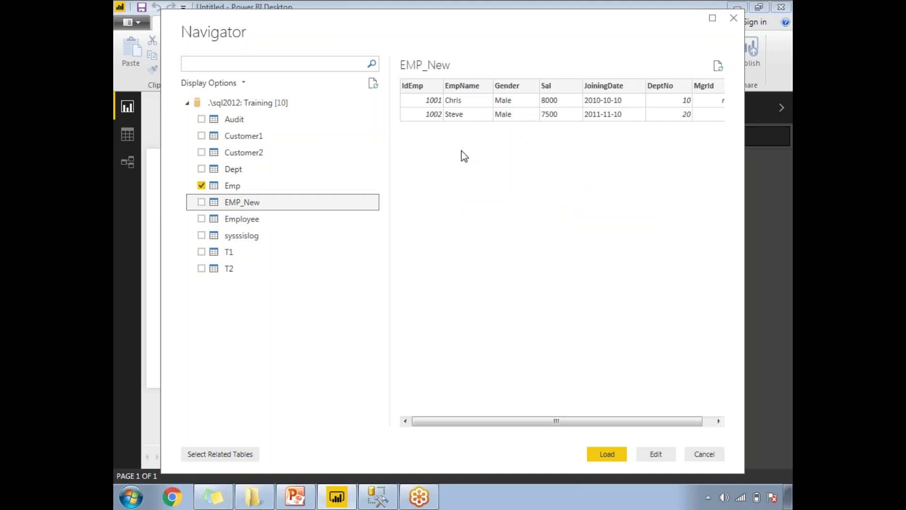
left_click(201, 202)
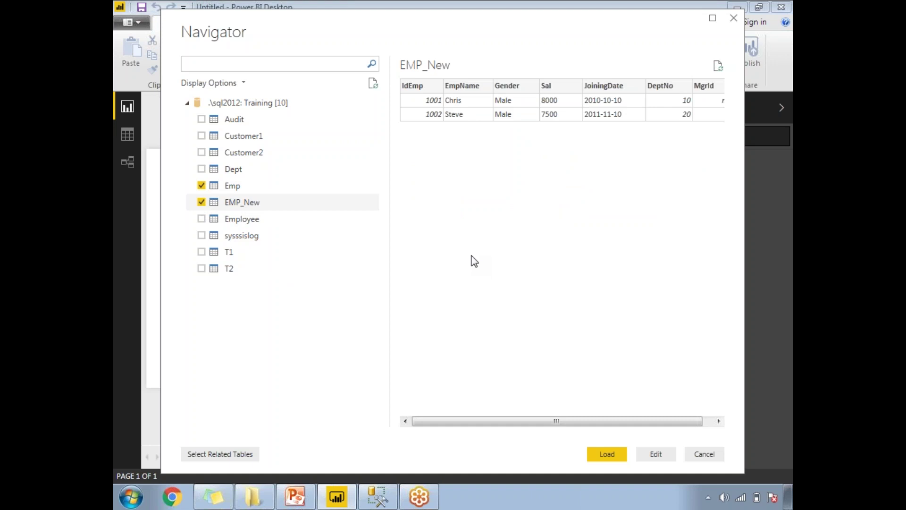
left_click(593, 457)
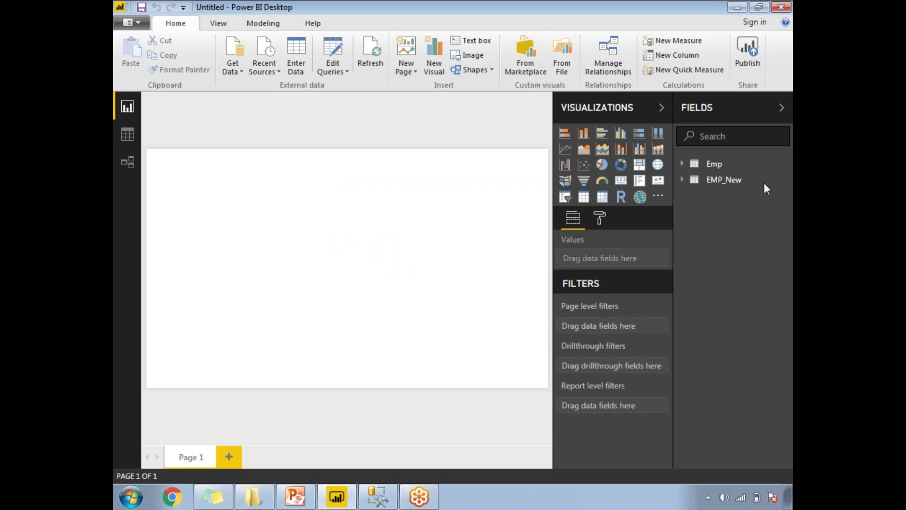
- Examine the loaded rows of the EMP_New and Emp tables in Data view, and return to Report view
left_click(124, 138)
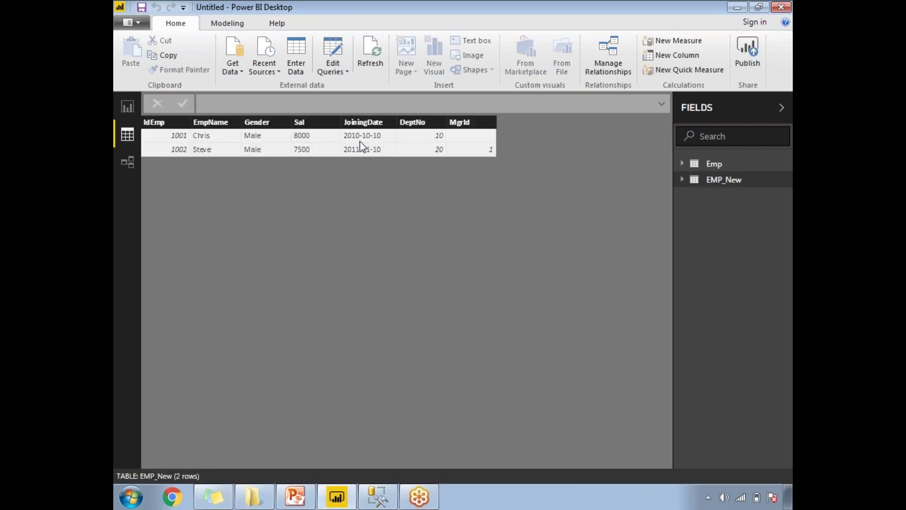
left_click(715, 165)
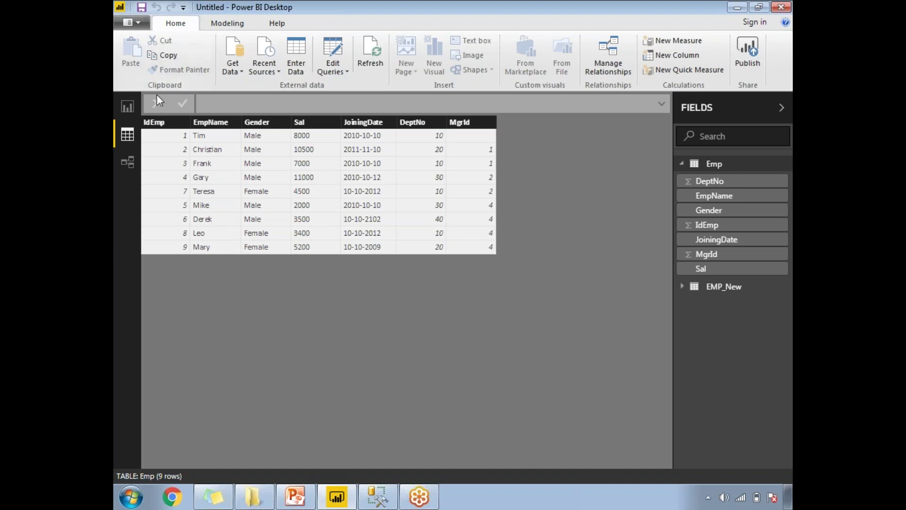
left_click(128, 106)
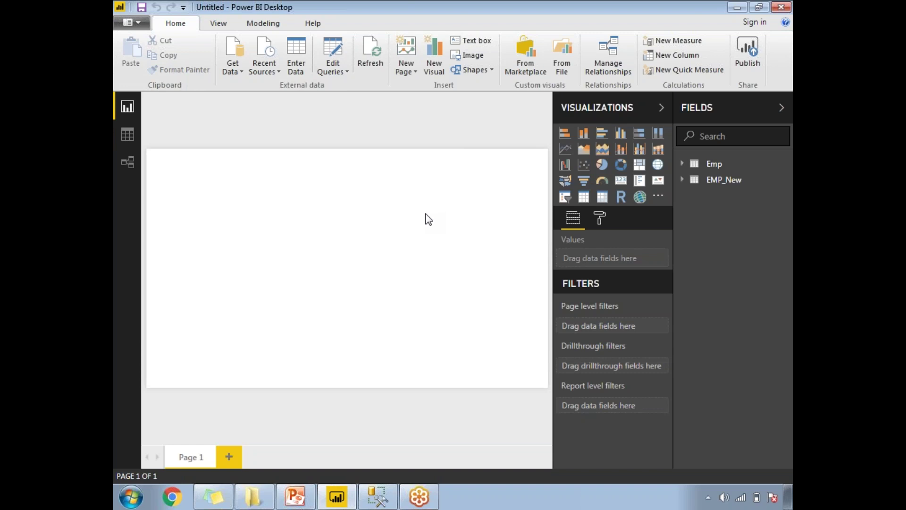
- Open the Query Editor and check the EMP_New query's rows, ending with the Emp query selected
left_click(338, 48)
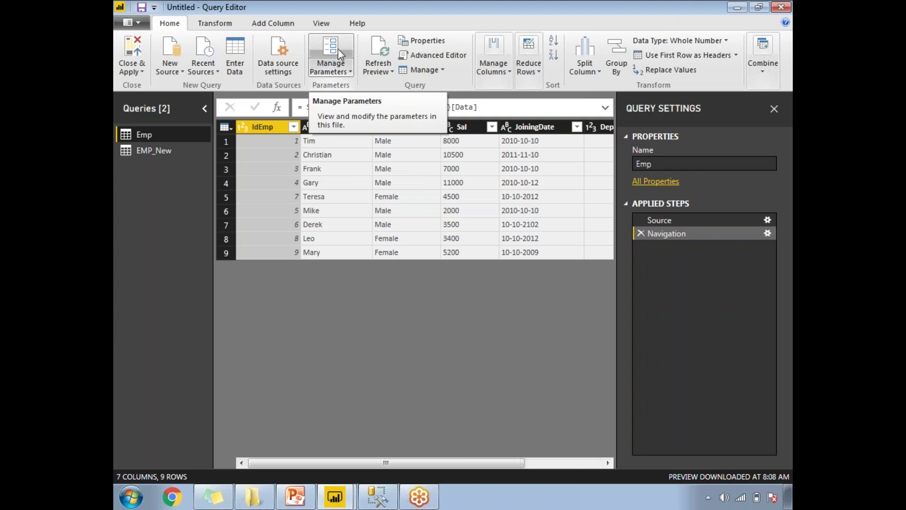
left_click(148, 152)
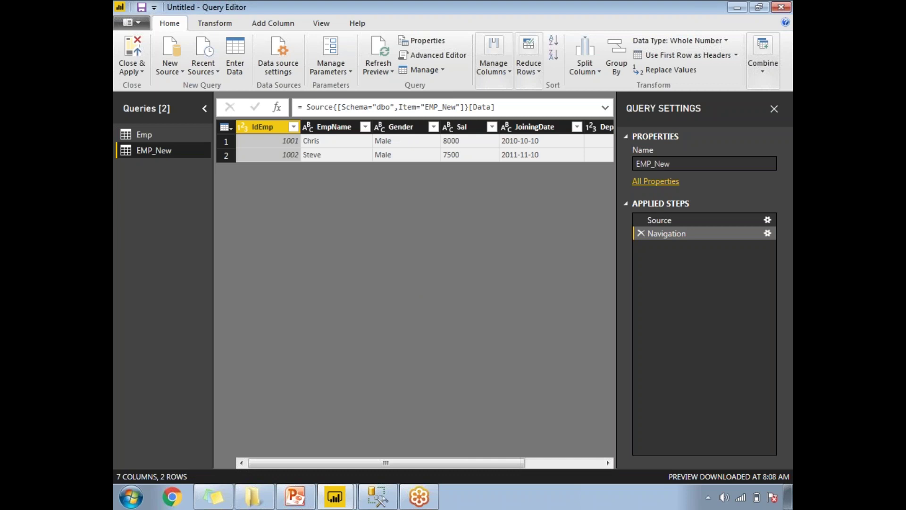
left_click(151, 134)
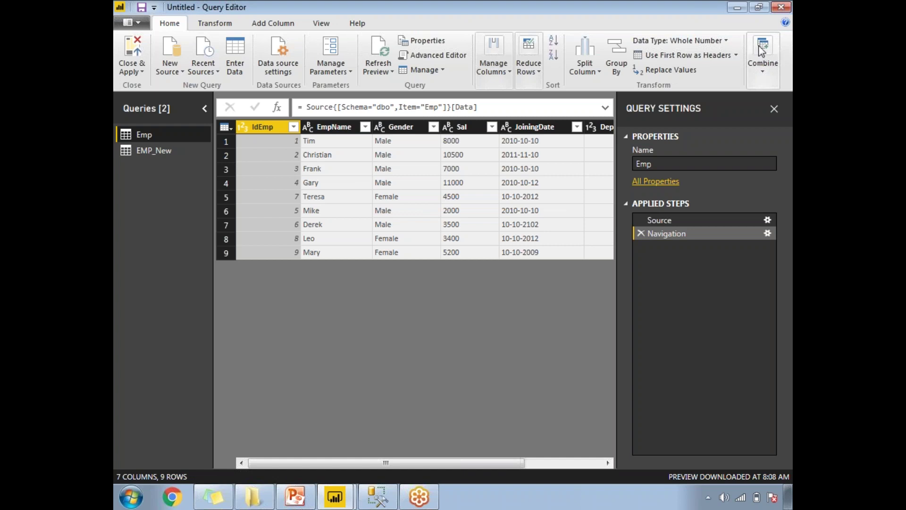
- Append two tables as a new query, with Emp as the primary table and EMP_New as the table to append
left_click(763, 75)
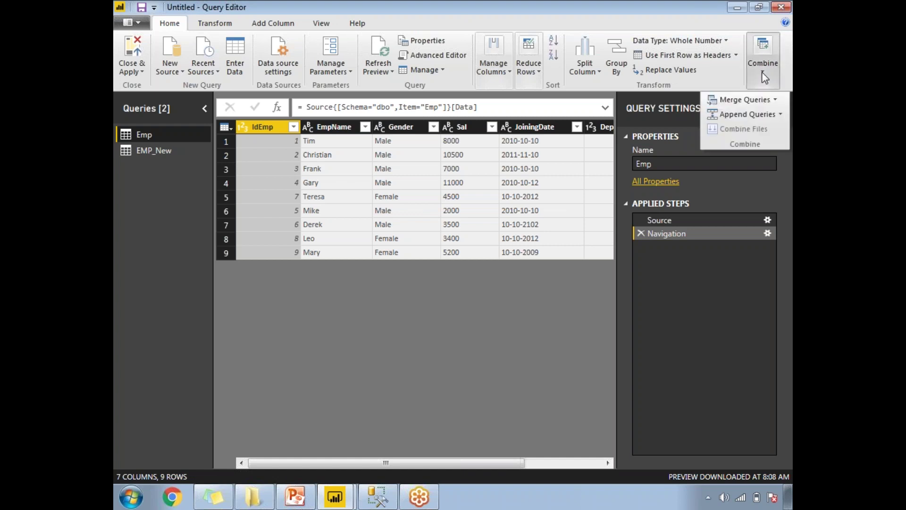
left_click(781, 115)
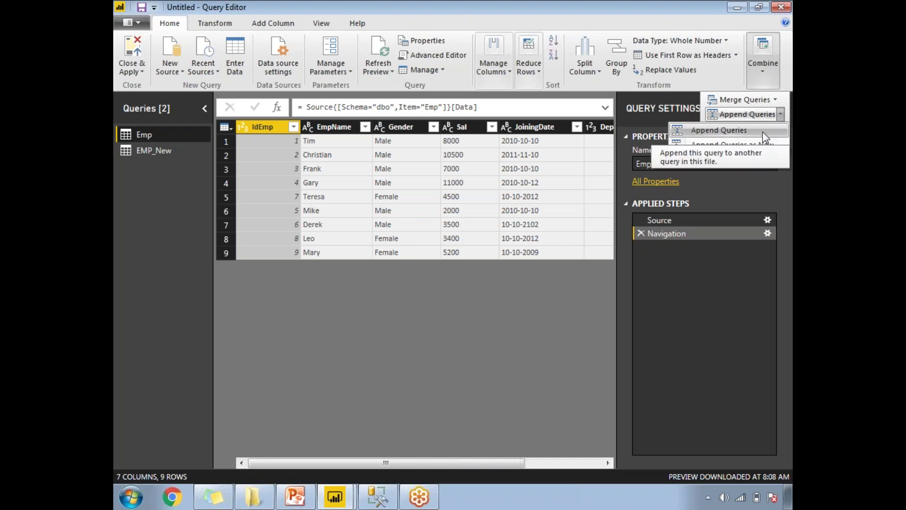
left_click(735, 146)
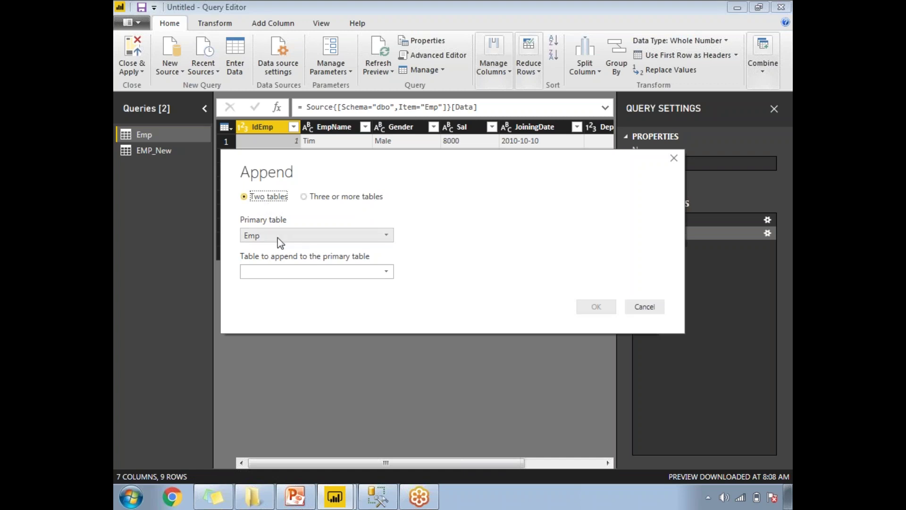
left_click(296, 273)
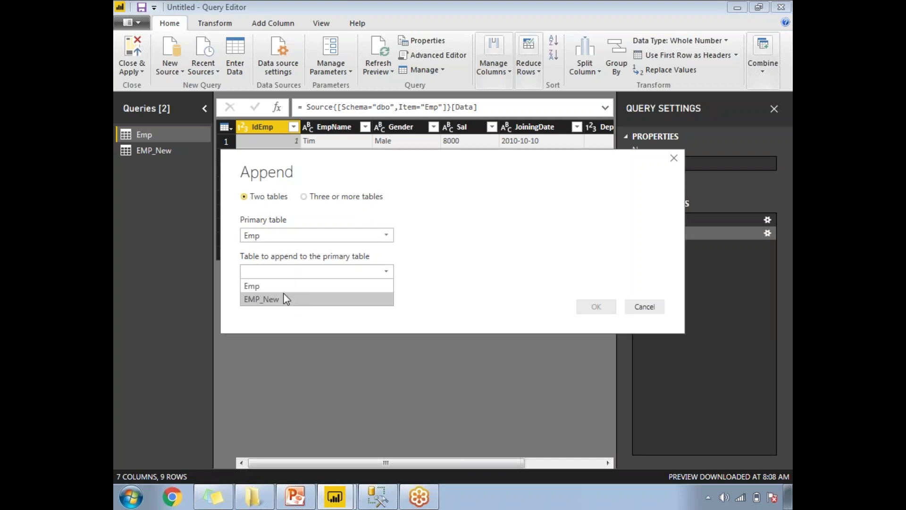
left_click(286, 299)
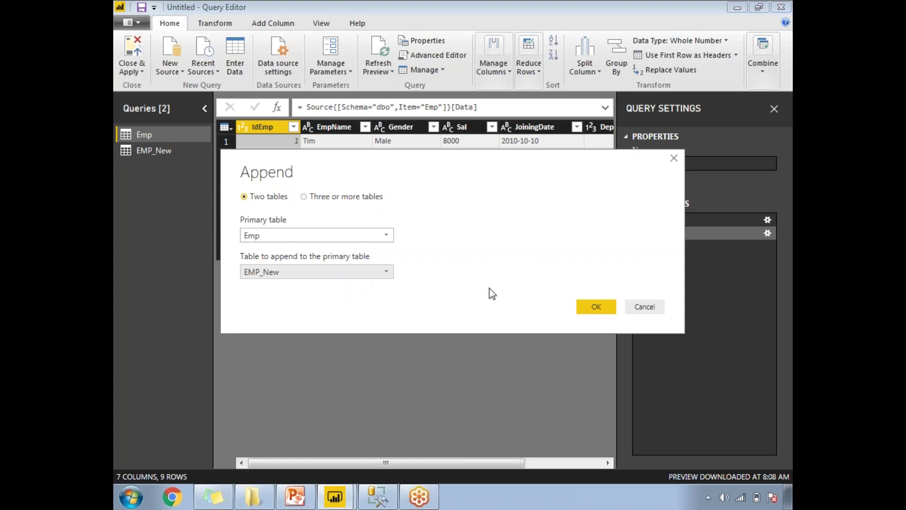
left_click(594, 313)
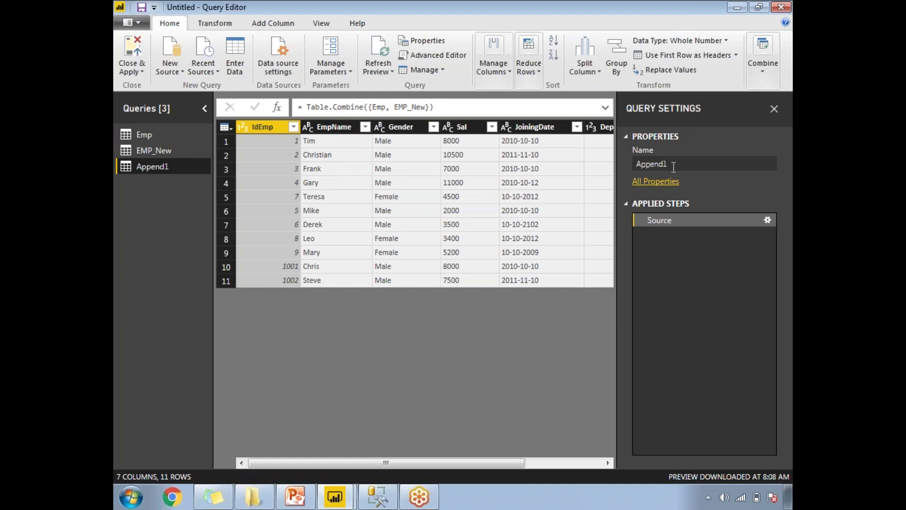
- Rename the new appended query to FinalEMpdata
left_click_drag(674, 164, 640, 164)
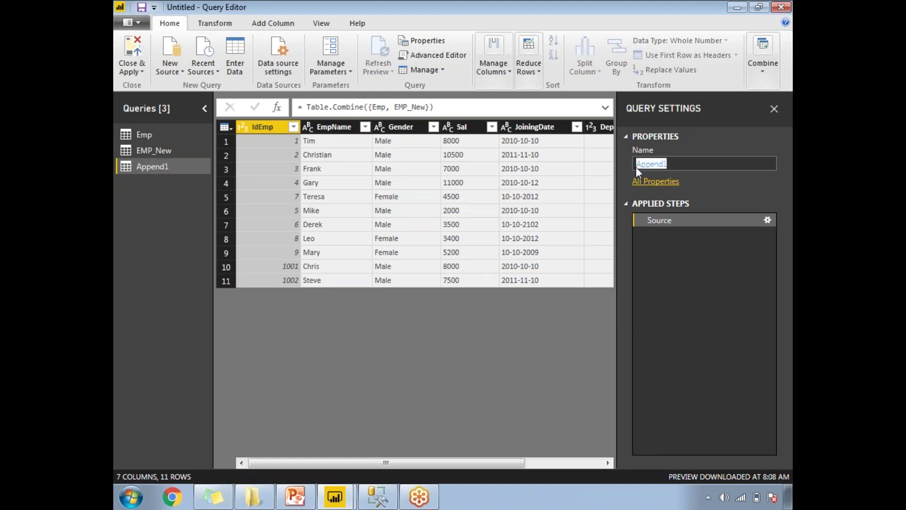
type("FinalEMpdata")
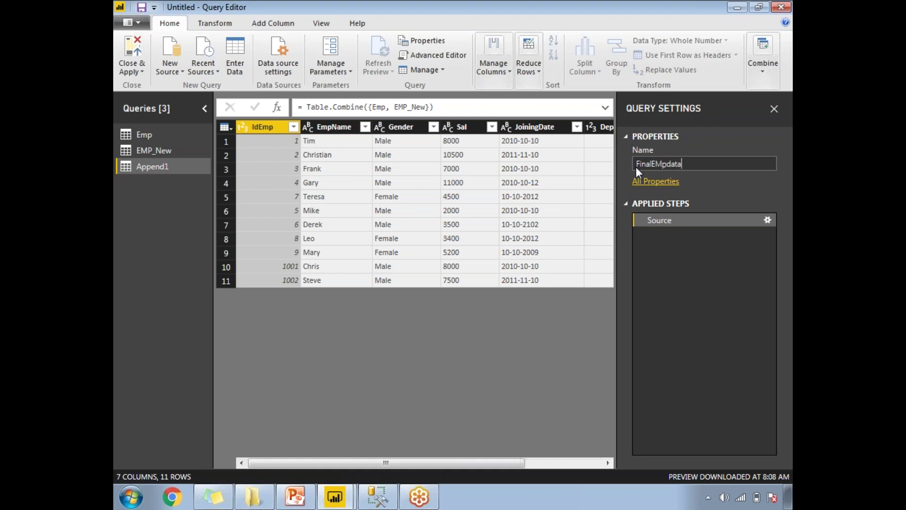
key("Return")
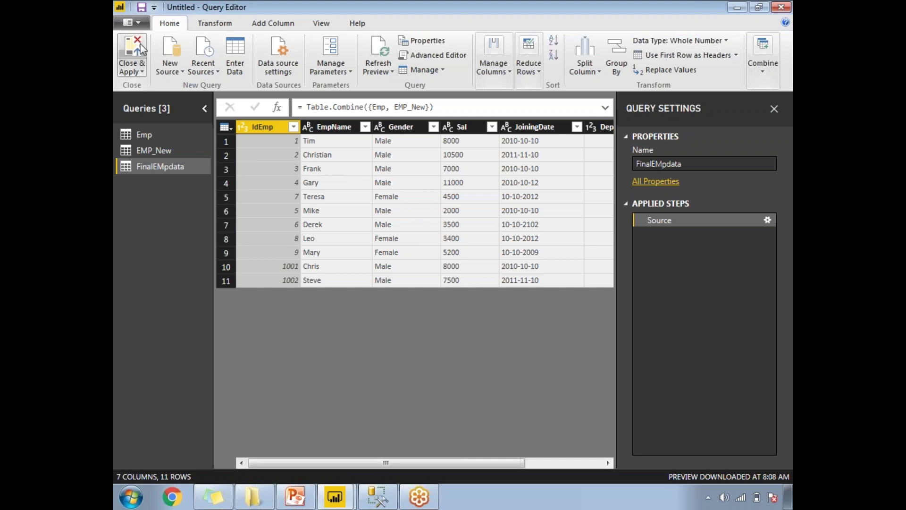
left_click(767, 75)
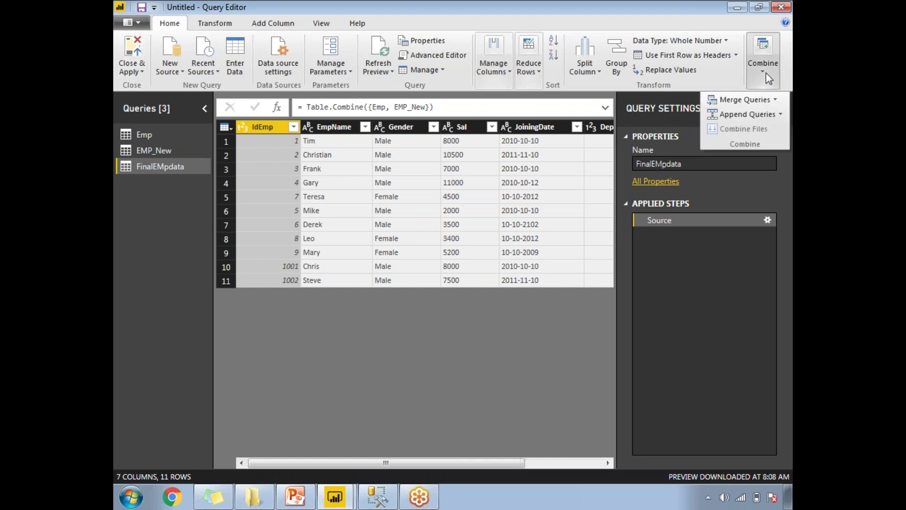
left_click(778, 100)
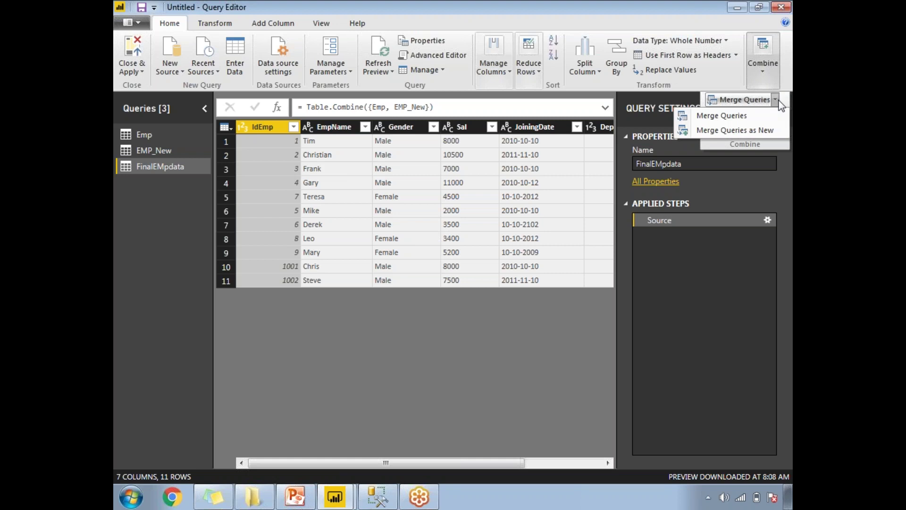
left_click(644, 382)
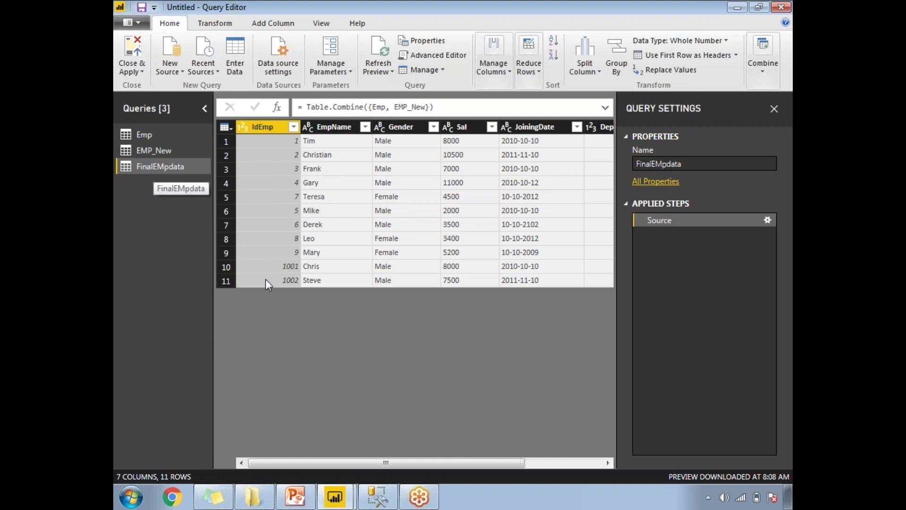
- Compare the rows of the Emp and EMP_New queries with the combined FinalEMpdata query
left_click(149, 135)
left_click(154, 151)
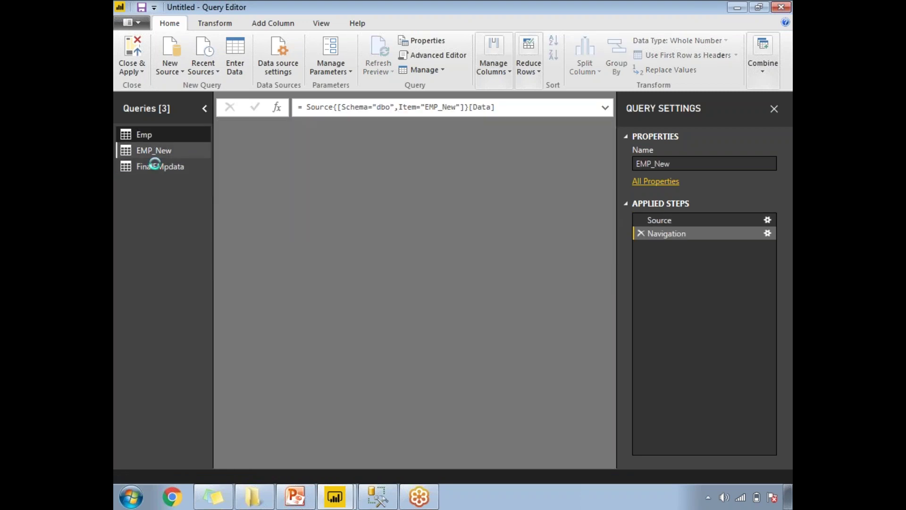
left_click(160, 166)
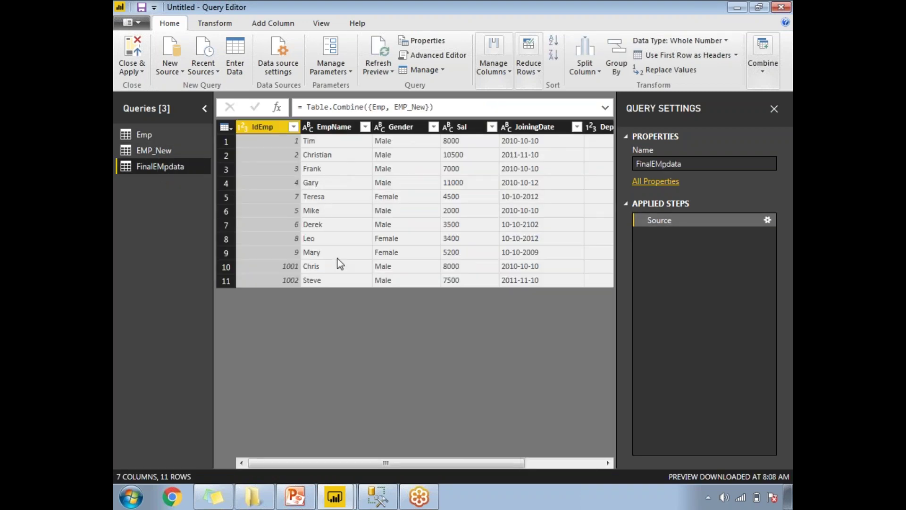
left_click(156, 151)
left_click(145, 136)
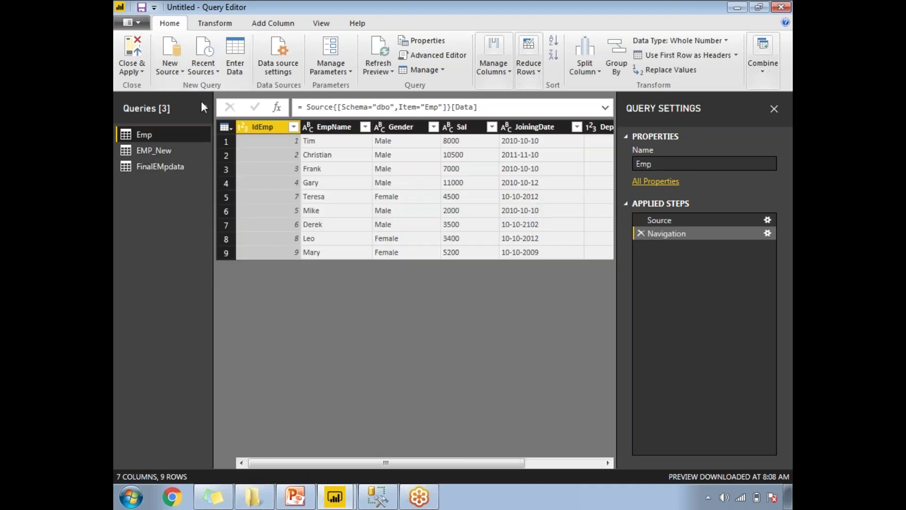
- Apply the query changes, close the Query Editor, and expand the FinalEMpdata table to show its fields
left_click(135, 52)
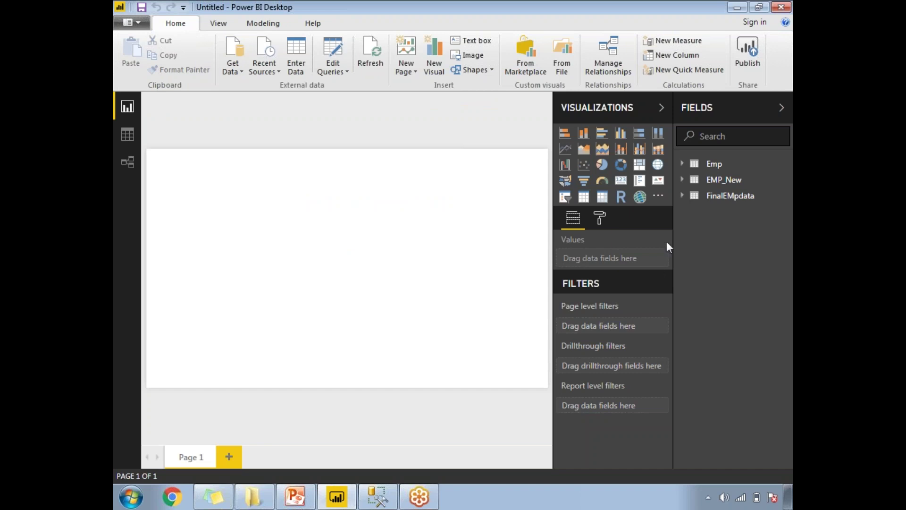
left_click(727, 197)
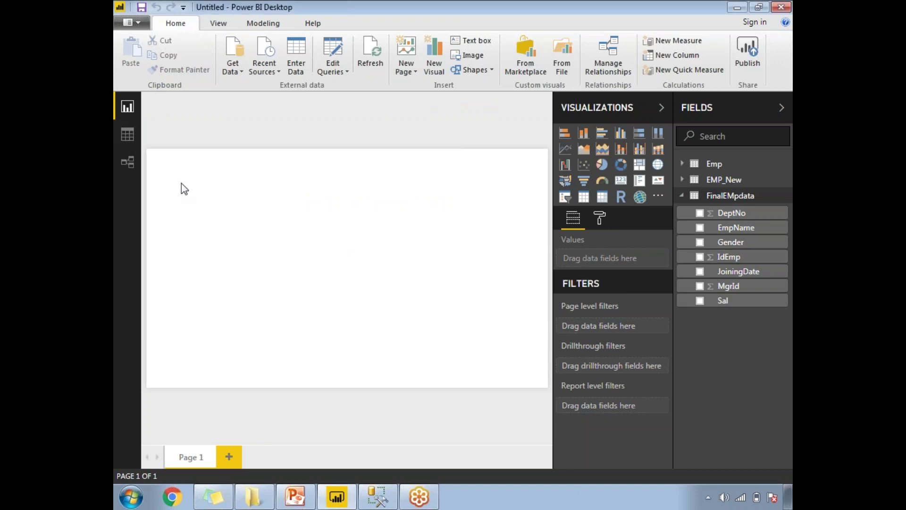
- Show the data of the FinalEMpdata table and select its IdEmp column to review the combined rows
left_click(127, 136)
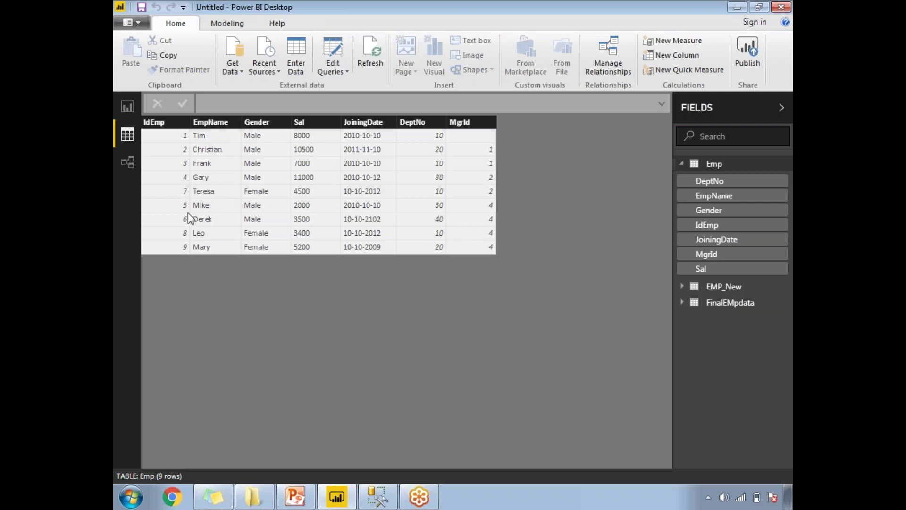
left_click(682, 165)
left_click(722, 199)
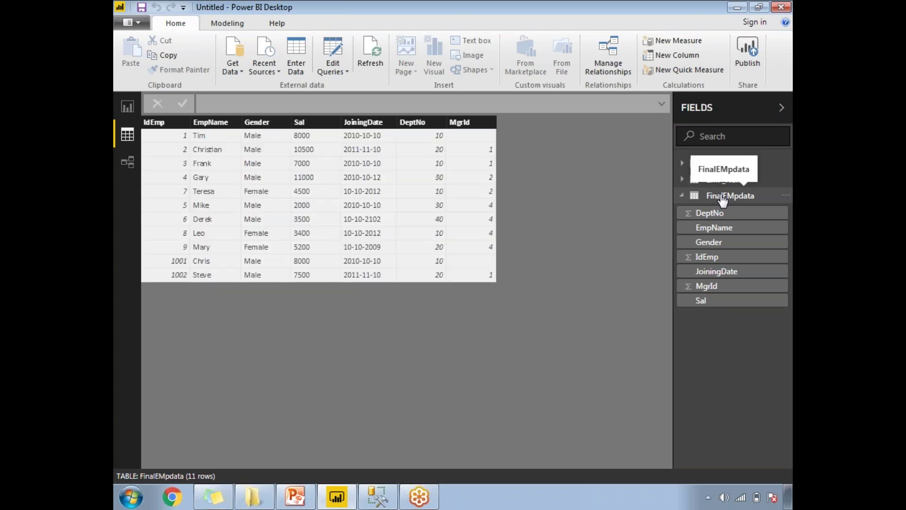
left_click(169, 134)
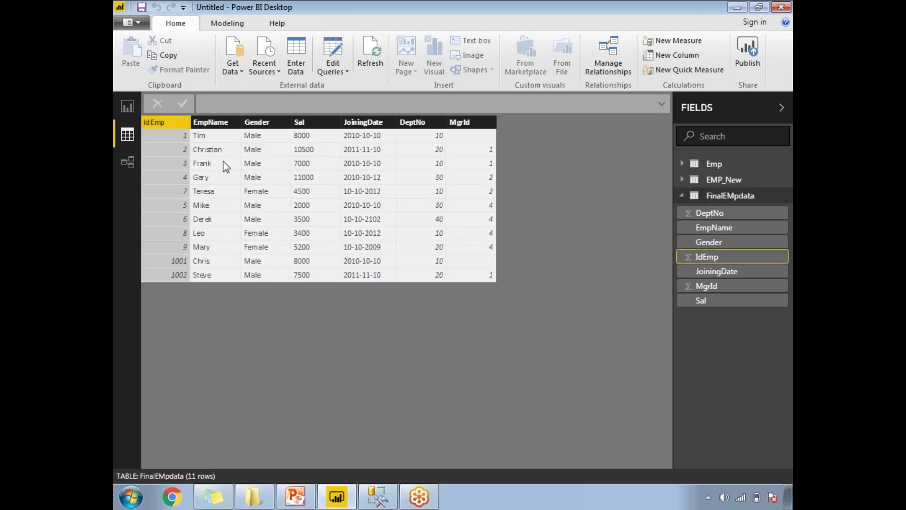
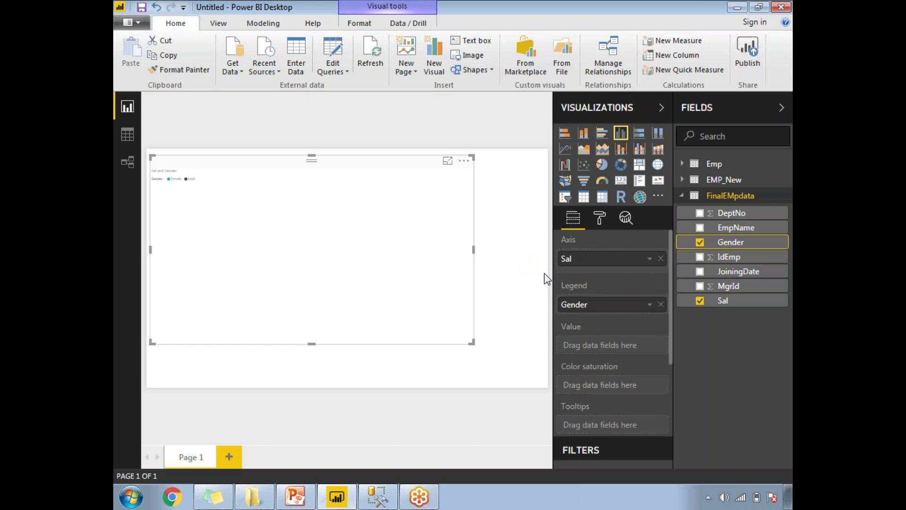
- Clear the Gender and Sal fields of FinalEMpdata from the clustered column chart and expand the Emp table's fields
left_click(700, 242)
left_click(700, 300)
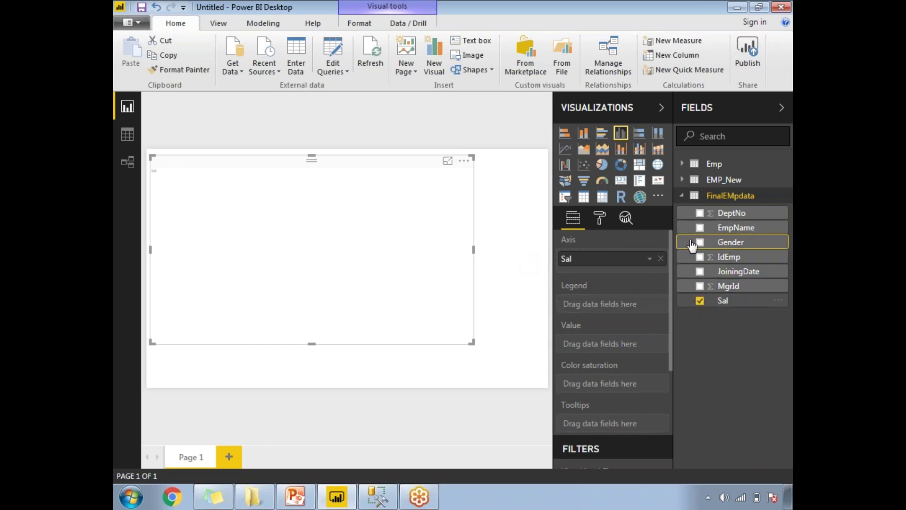
left_click(682, 163)
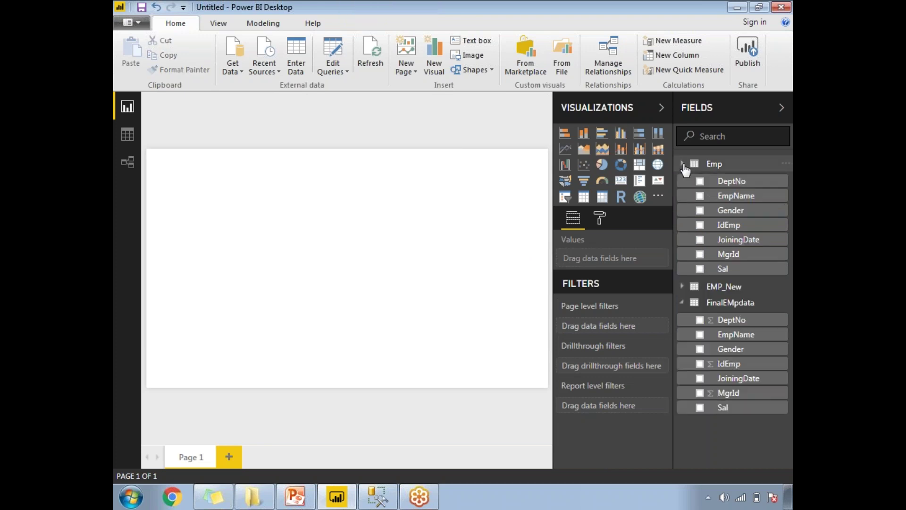
- Insert an empty clustered column chart on the report page and enlarge it across the page's left half
left_click(621, 135)
left_click_drag(243, 262, 392, 357)
left_click(392, 357)
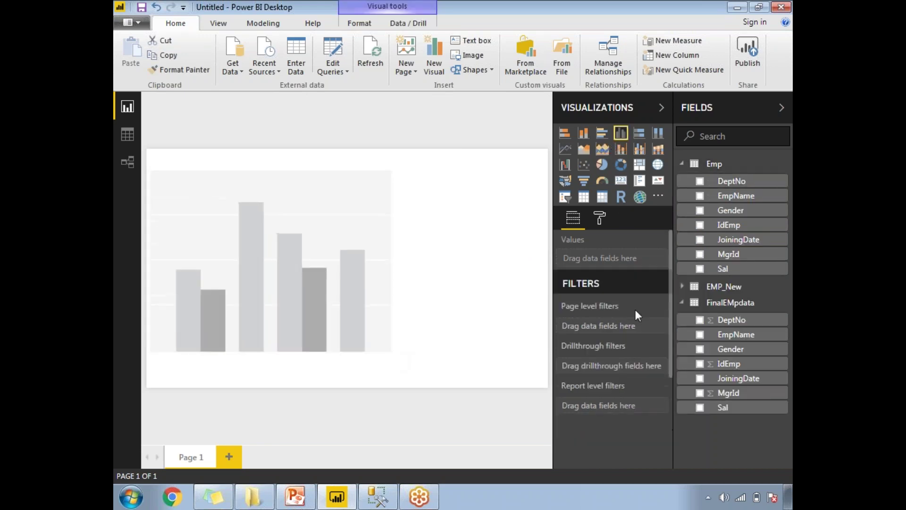
- Add the Emp table's Sal field as the axis and its Gender field as the legend of the clustered column chart
left_click(700, 268)
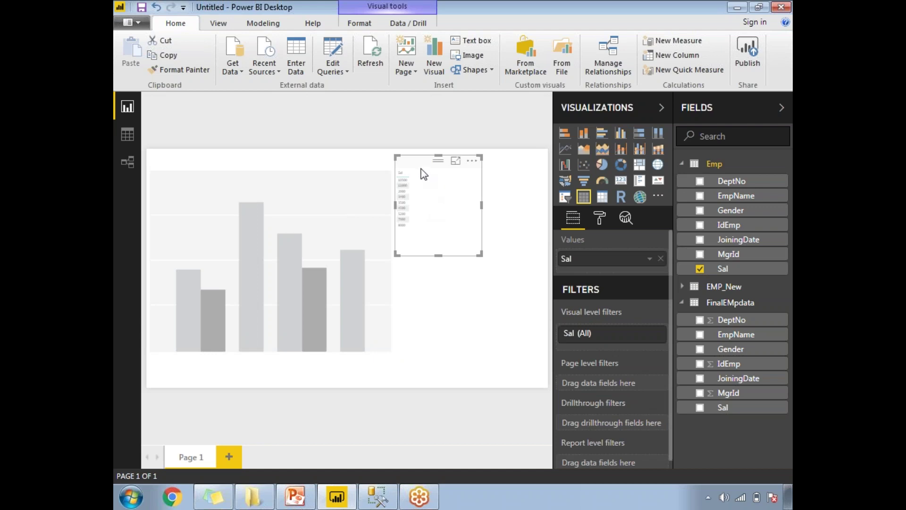
key("Delete")
left_click(366, 227)
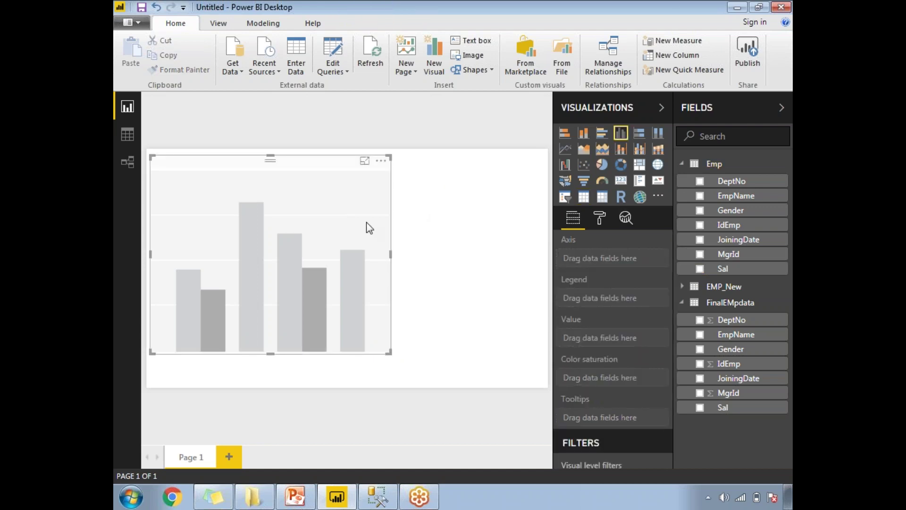
left_click(700, 269)
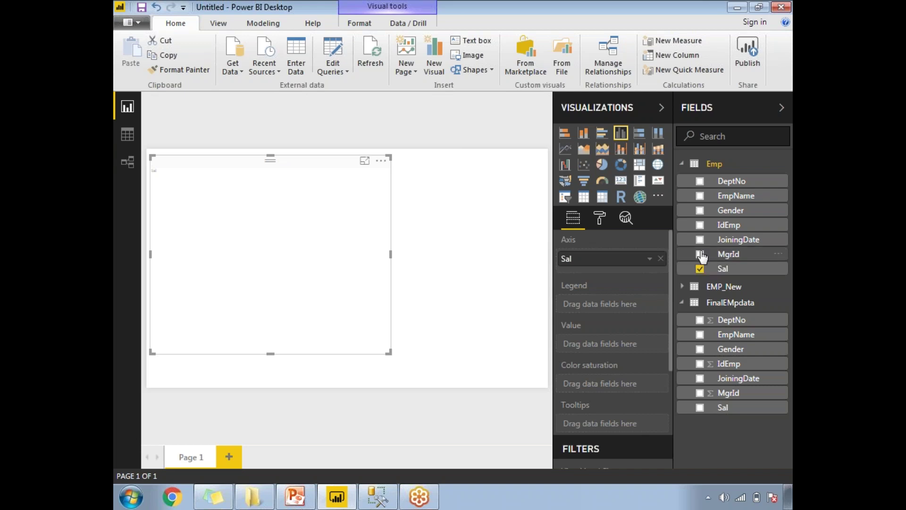
left_click(701, 210)
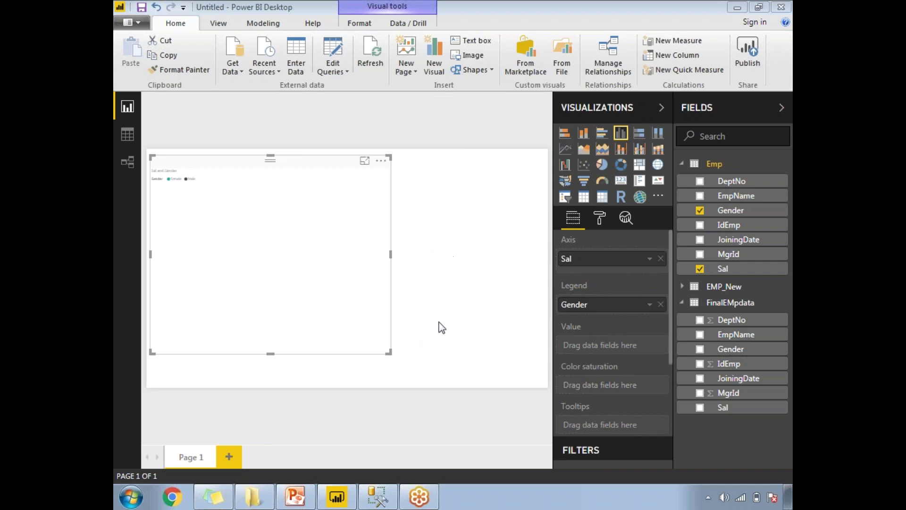
- Switch to SQL Server Management Studio and examine the EMP_New table's column definitions, focusing on the Sal column's data type
left_click(383, 500)
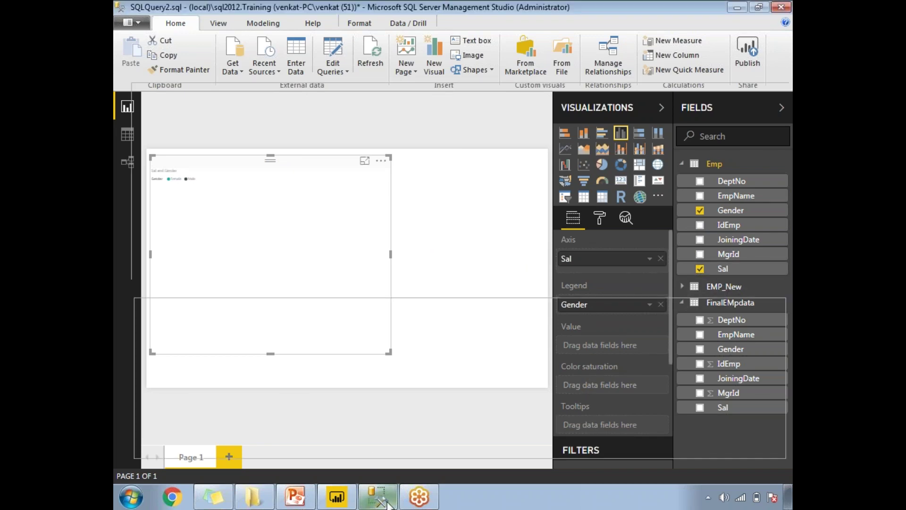
double_click(211, 174)
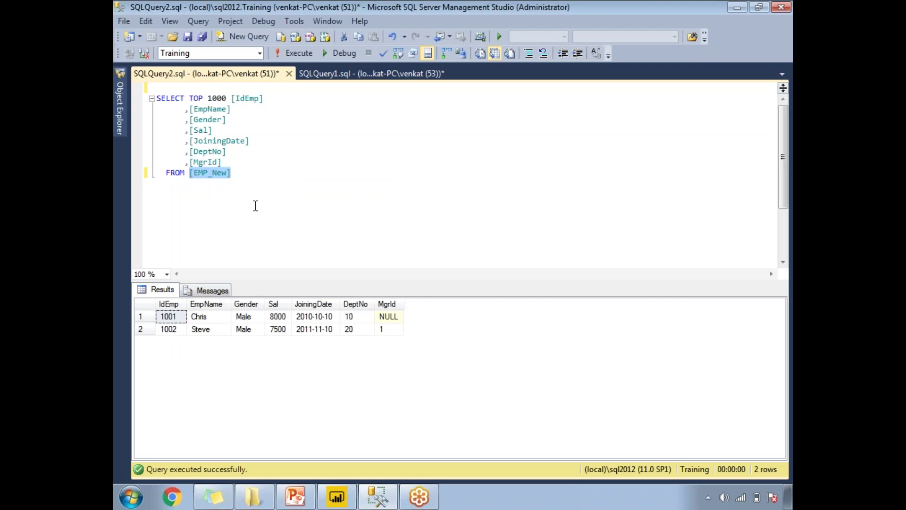
key("F5")
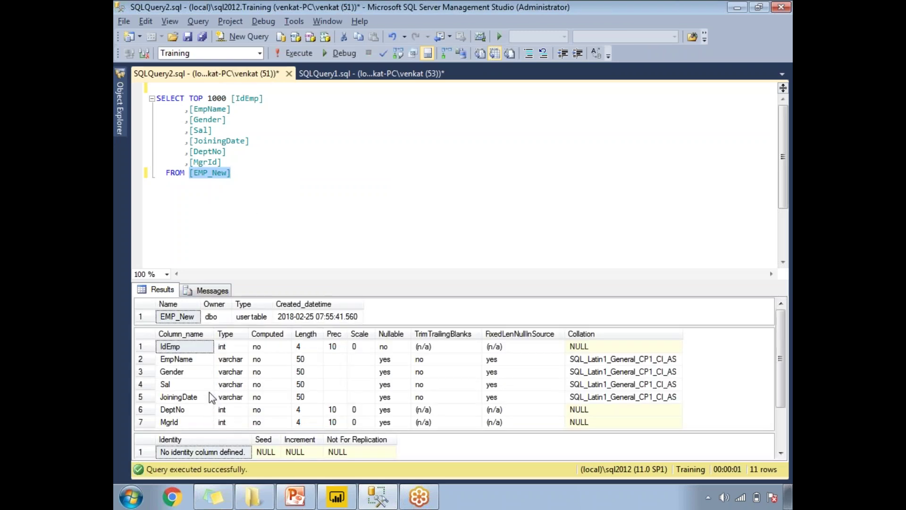
left_click(232, 386)
left_click(302, 385)
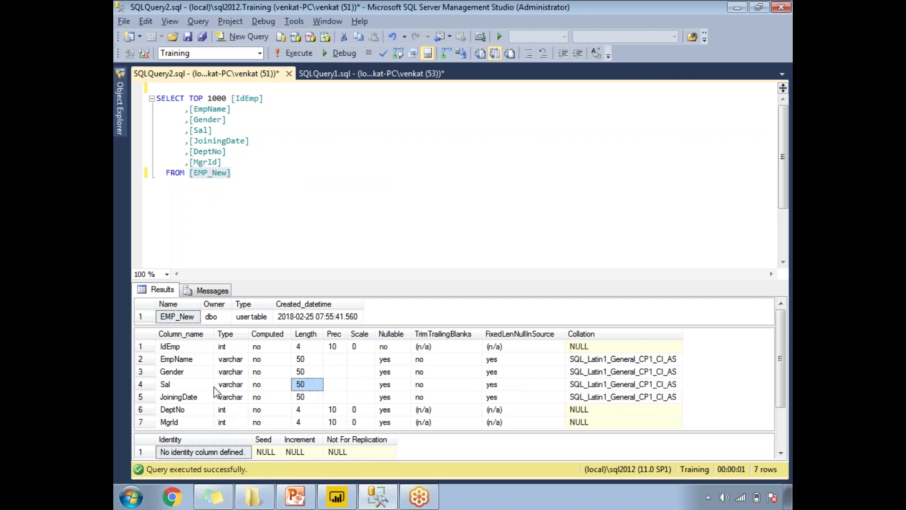
left_click(251, 386)
left_click(245, 386)
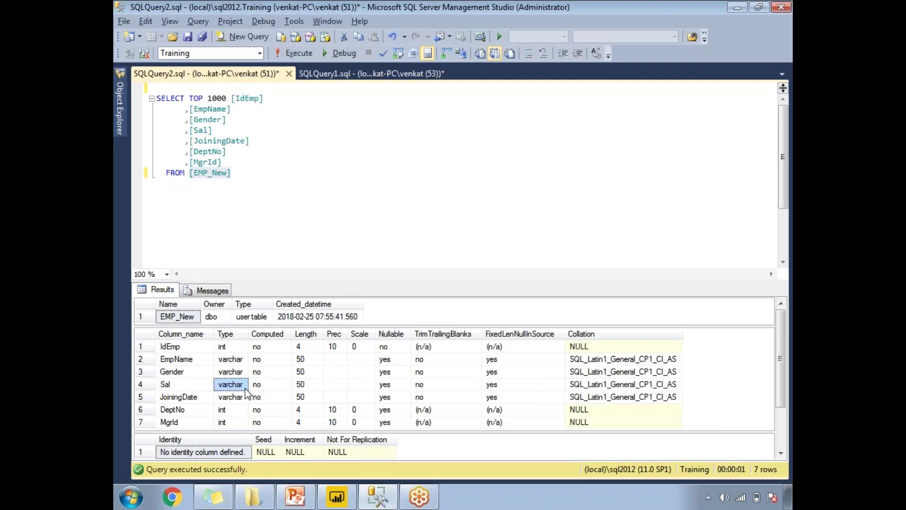
- Set the Sal column's data type to numeric(18, 0) in the dbo.EMP_New table design, save it and close the design
mouse_move(123, 130)
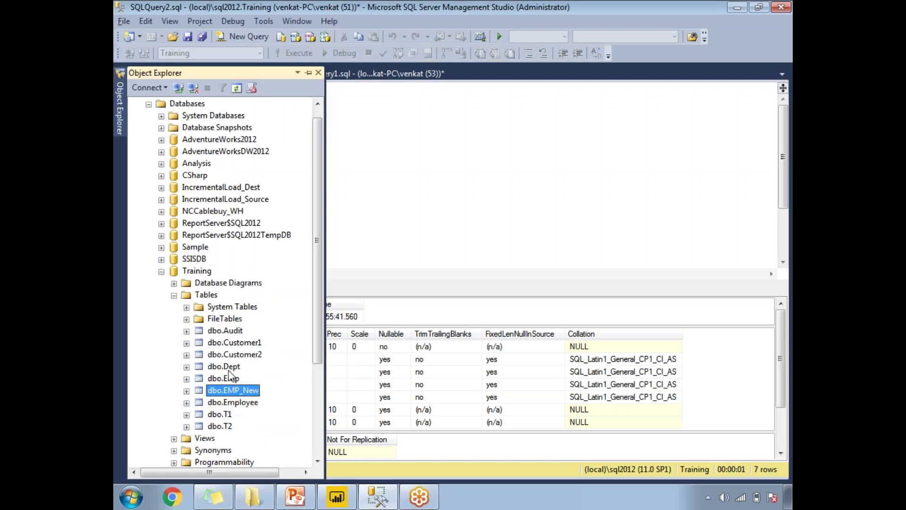
right_click(245, 391)
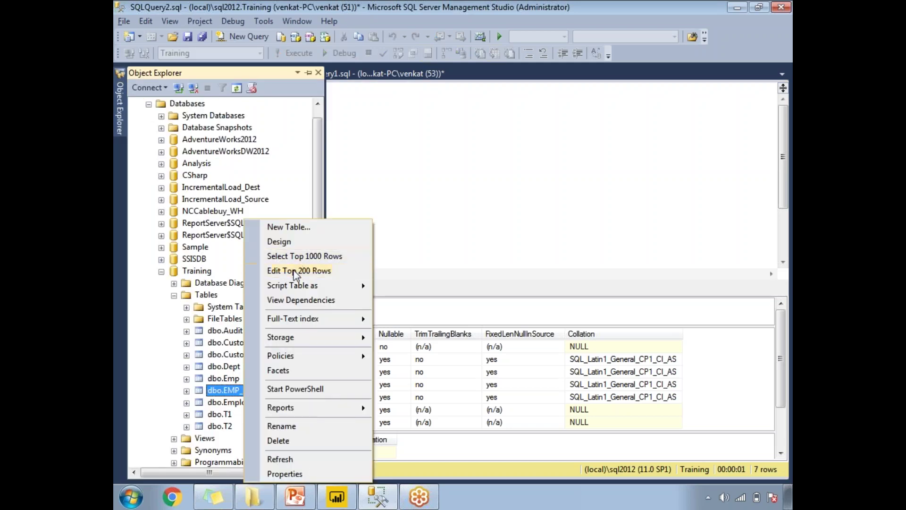
left_click(290, 271)
right_click(235, 395)
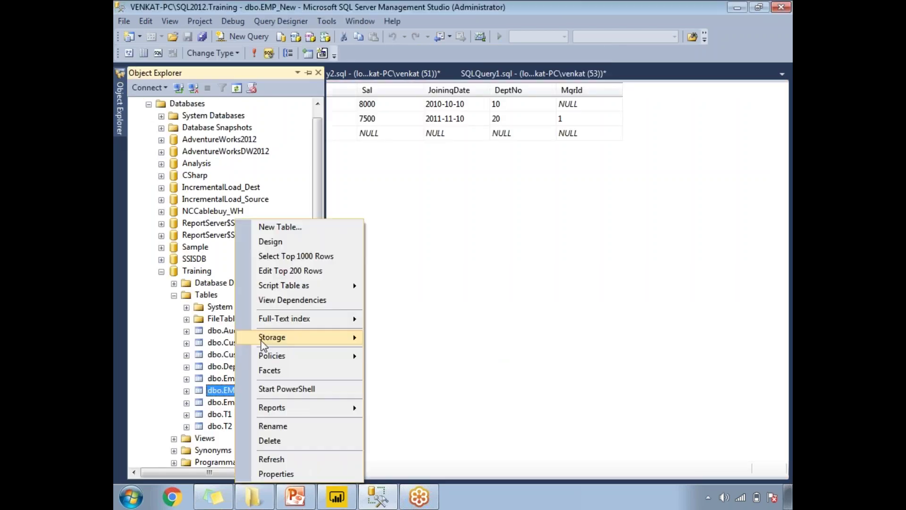
left_click(251, 184)
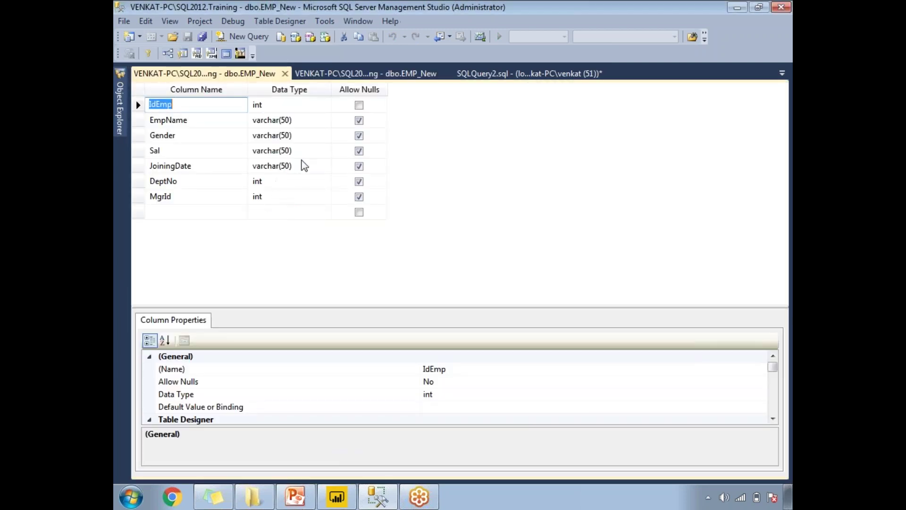
left_click(283, 150)
type("numeric(18,")
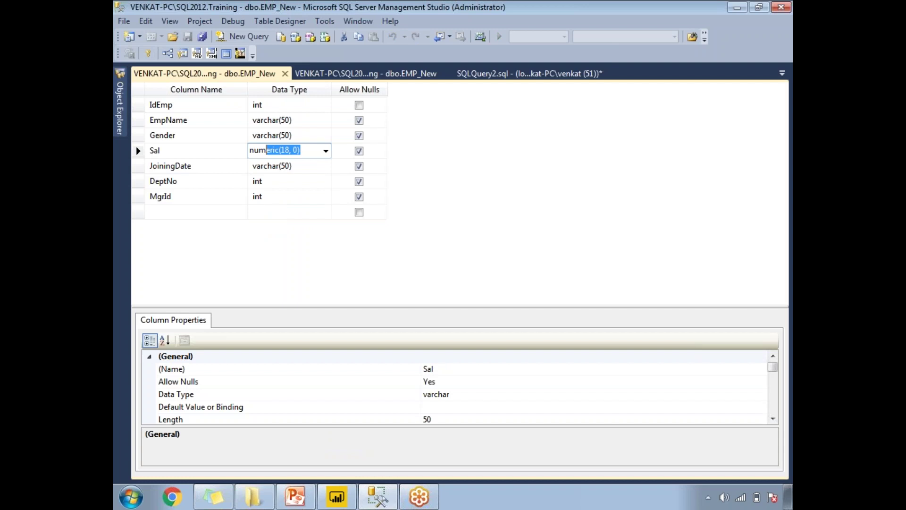
key("Return")
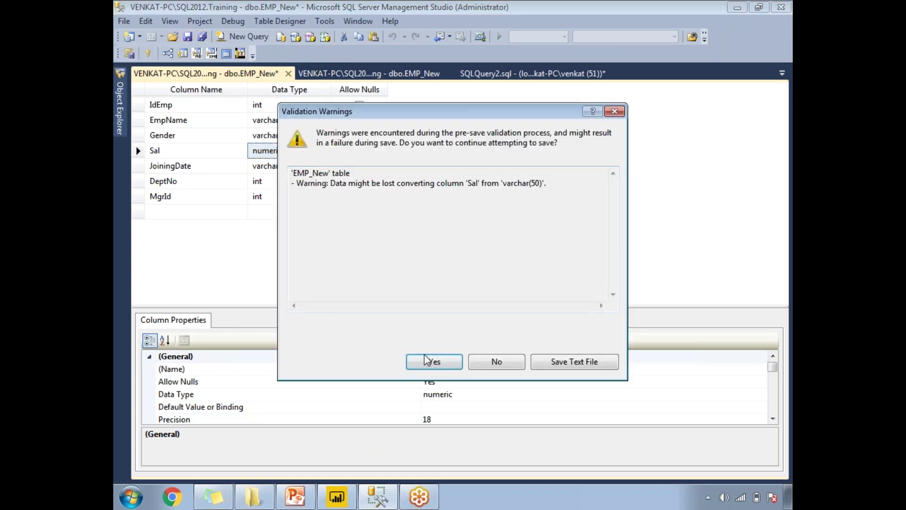
left_click(427, 357)
left_click(285, 73)
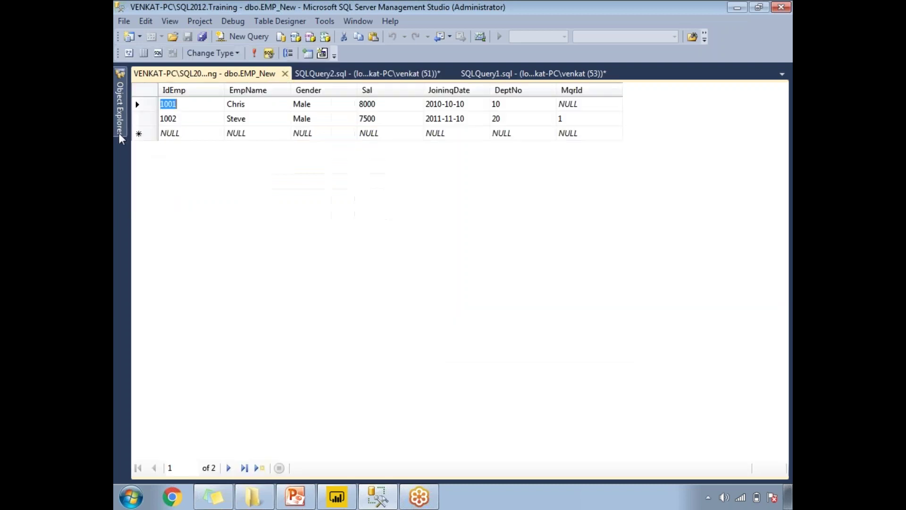
- In the dbo.Emp table design, disallow nulls for MgrId and set the Sal column's data type to numeric(18, 0)
mouse_move(125, 130)
right_click(221, 375)
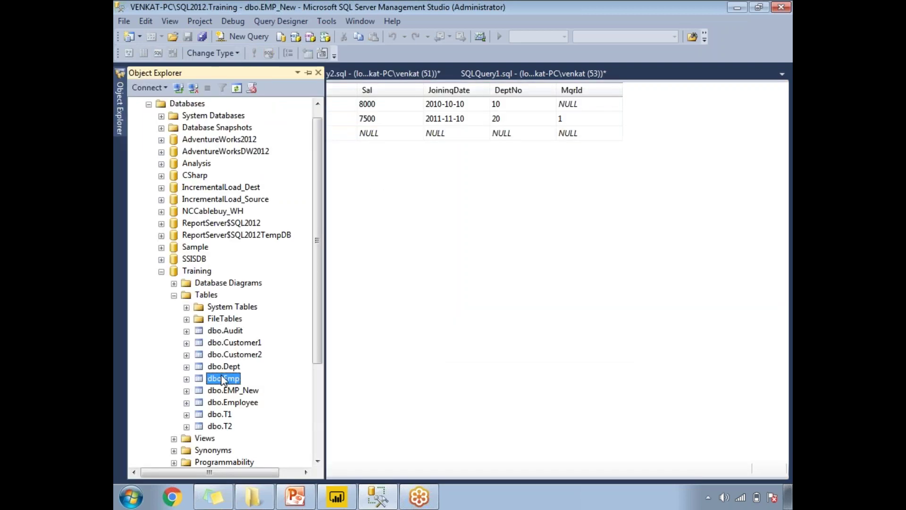
left_click(257, 242)
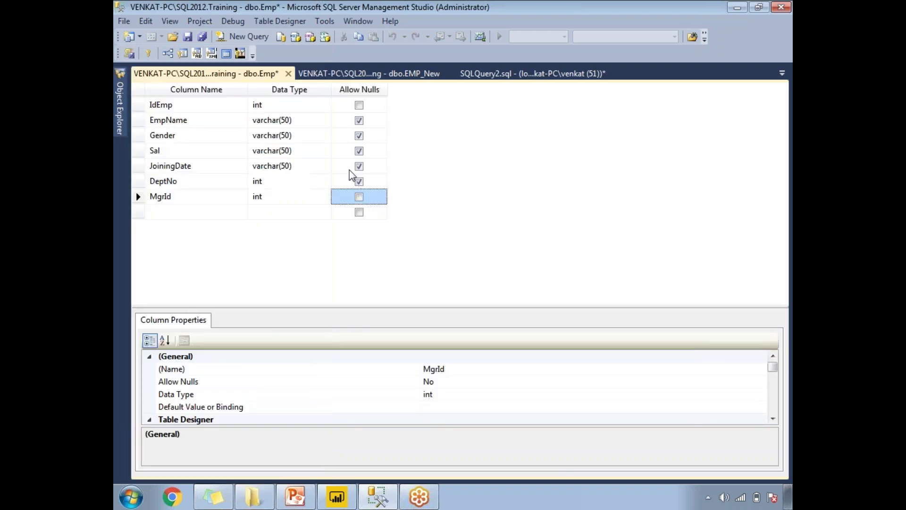
left_click(311, 165)
left_click(307, 153)
type("numeric(18,")
key("Return")
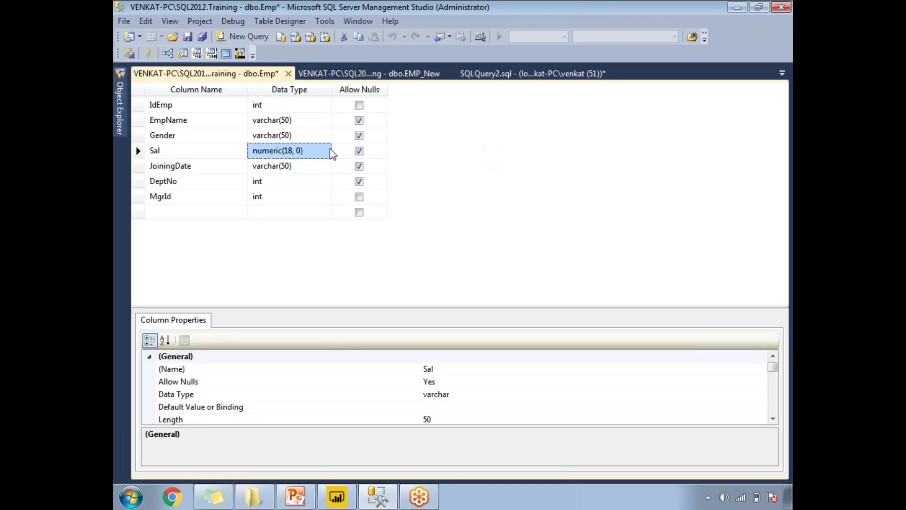
- Try to save the dbo.Emp table design, read the full save notification and dismiss the messages
left_click(189, 37)
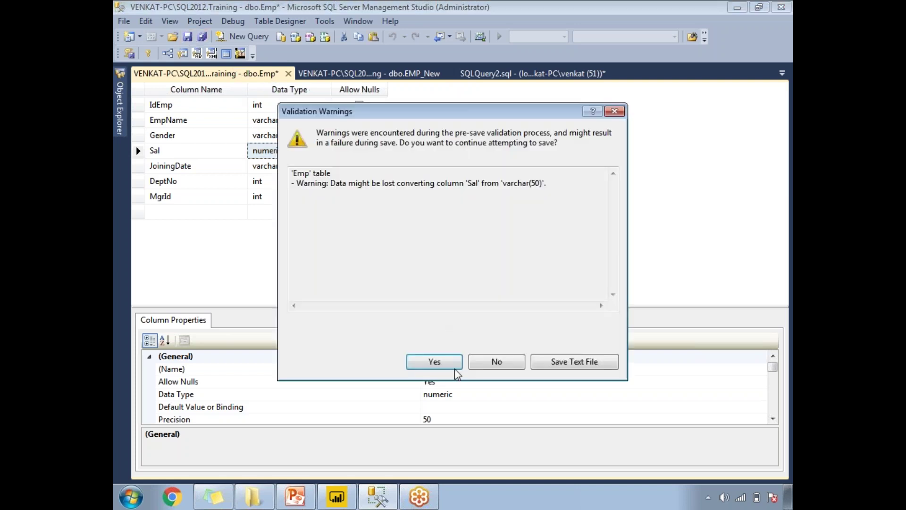
left_click(434, 361)
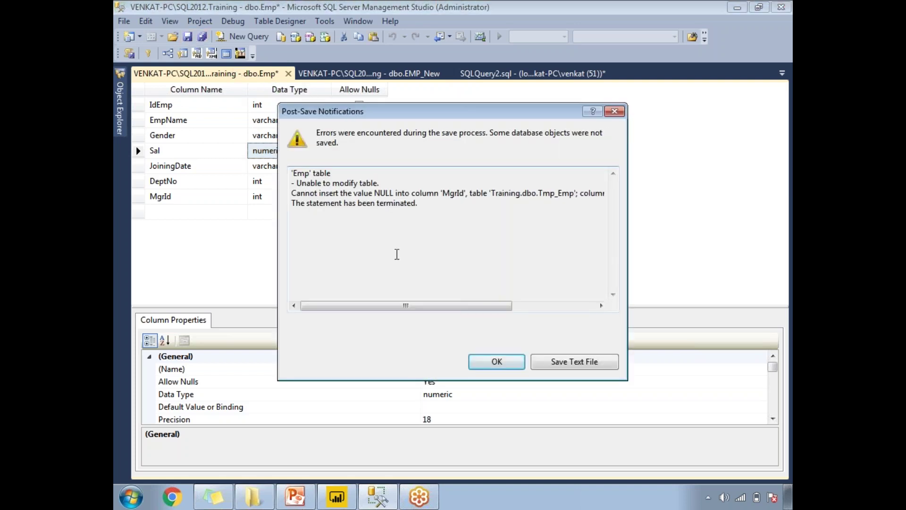
left_click_drag(442, 306, 569, 321)
left_click(496, 361)
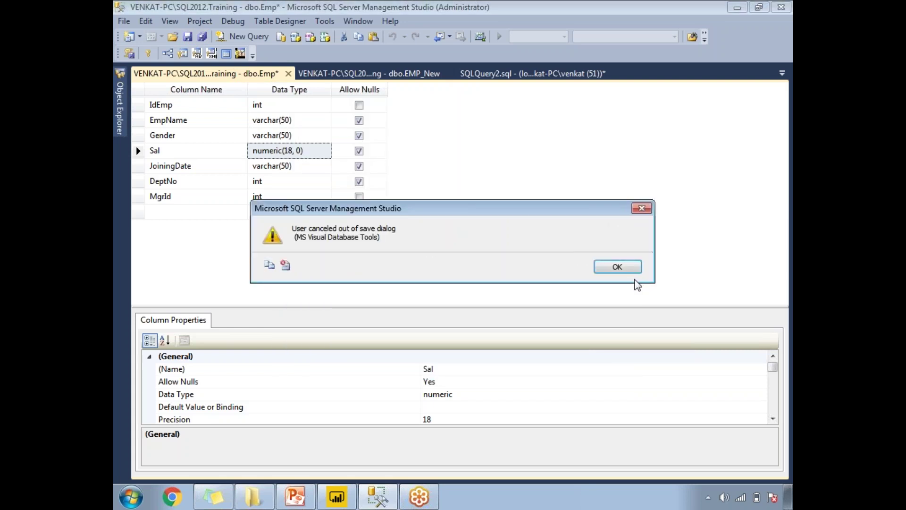
left_click(619, 267)
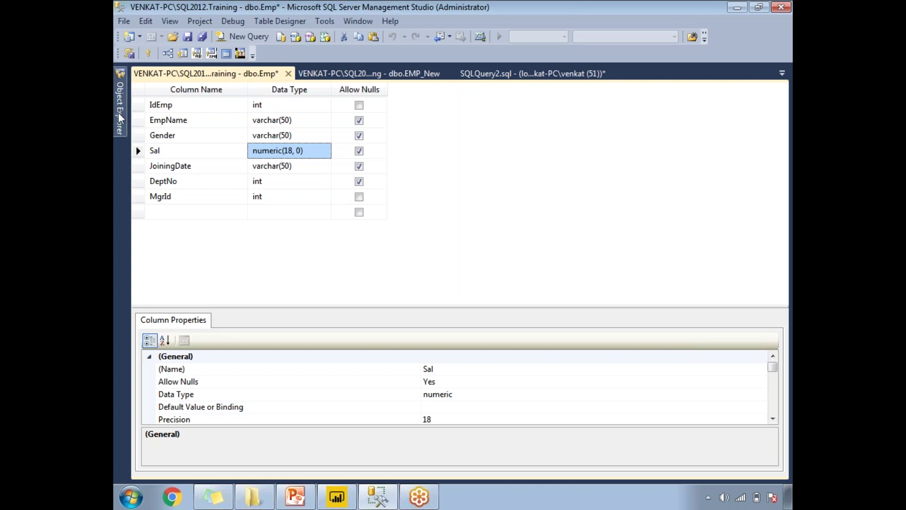
- Open the dbo.Emp rows for editing, set MgrId to 2 in the IdEmp 1 row and close the row editor
left_click(121, 116)
right_click(234, 379)
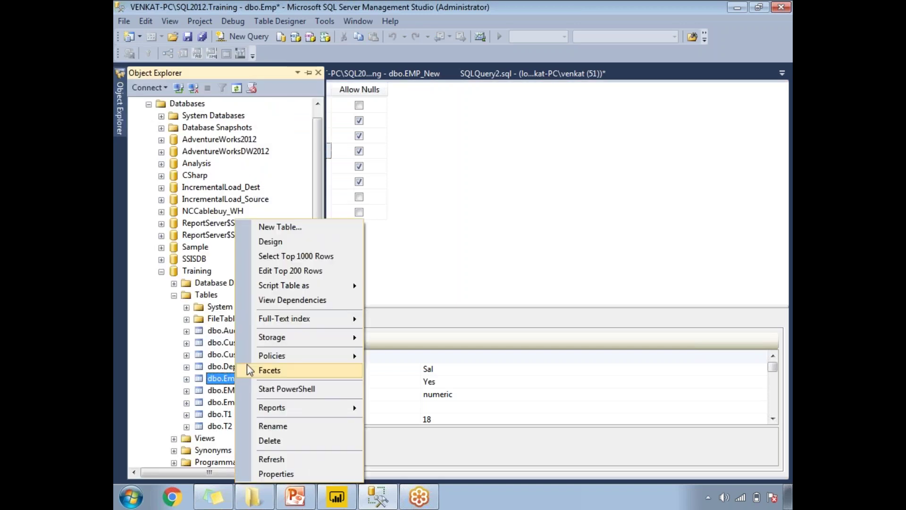
left_click(286, 271)
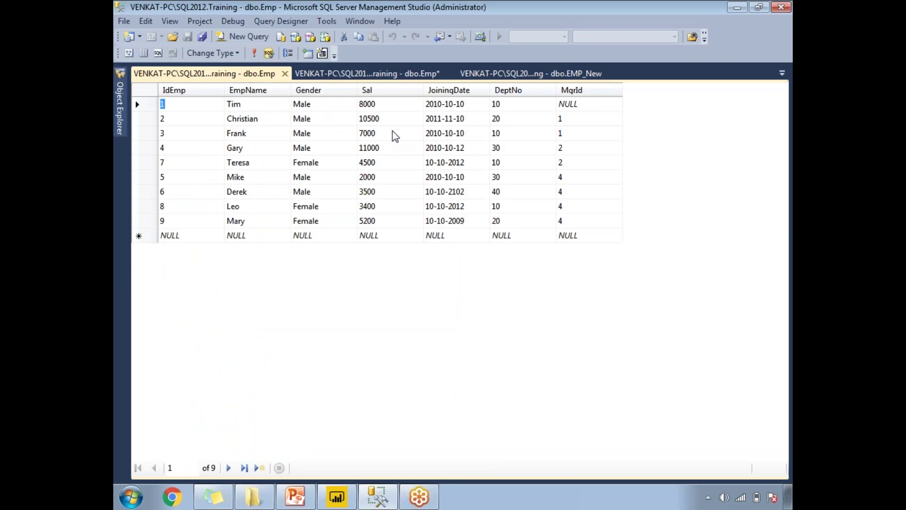
left_click(146, 233)
right_click(146, 233)
left_click(192, 304)
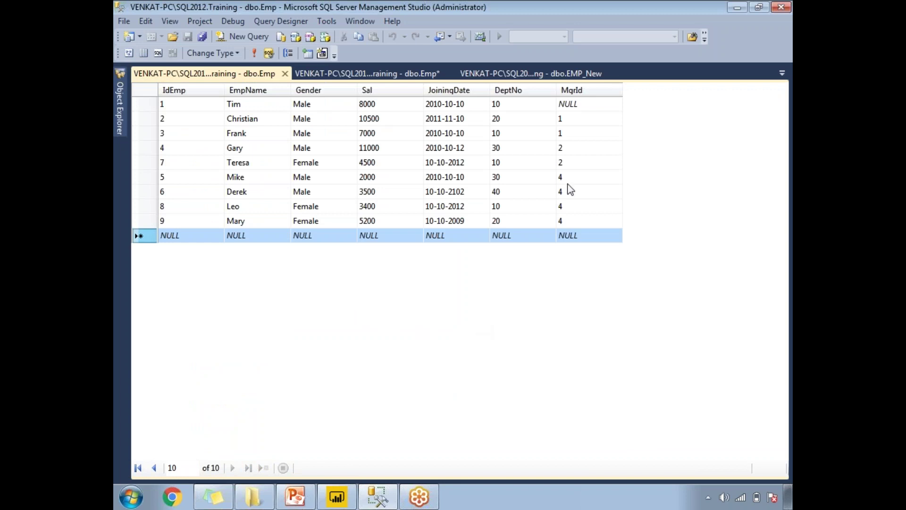
left_click(574, 109)
type("2")
key("Down")
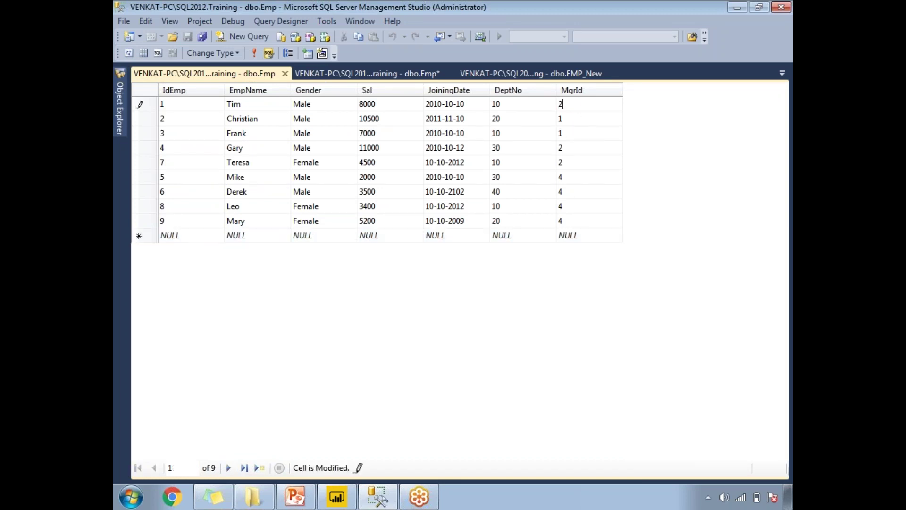
left_click(283, 75)
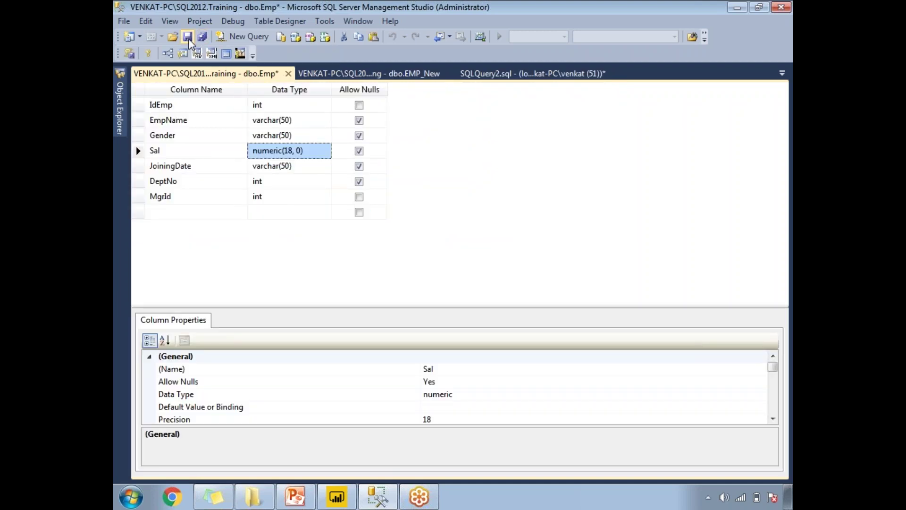
- Save the dbo.Emp table design despite the validation warning about converting the Sal column, and close the design
left_click(188, 37)
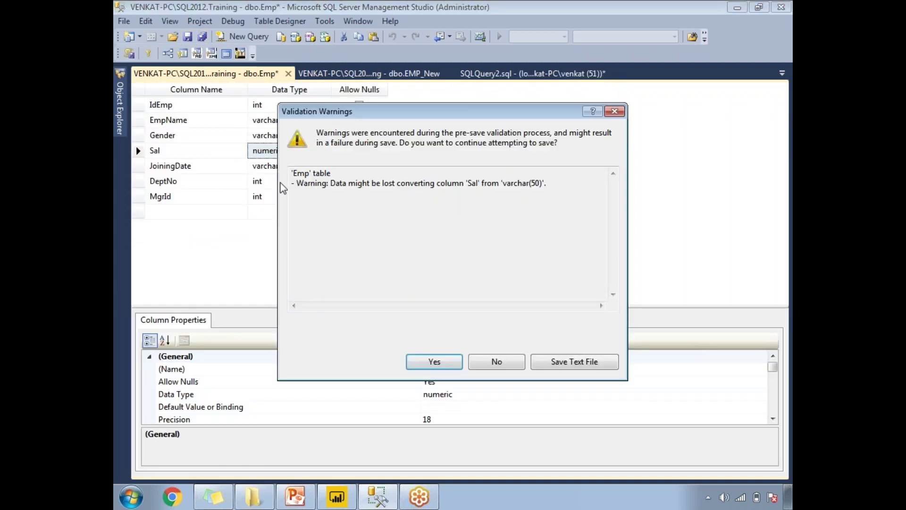
left_click(436, 362)
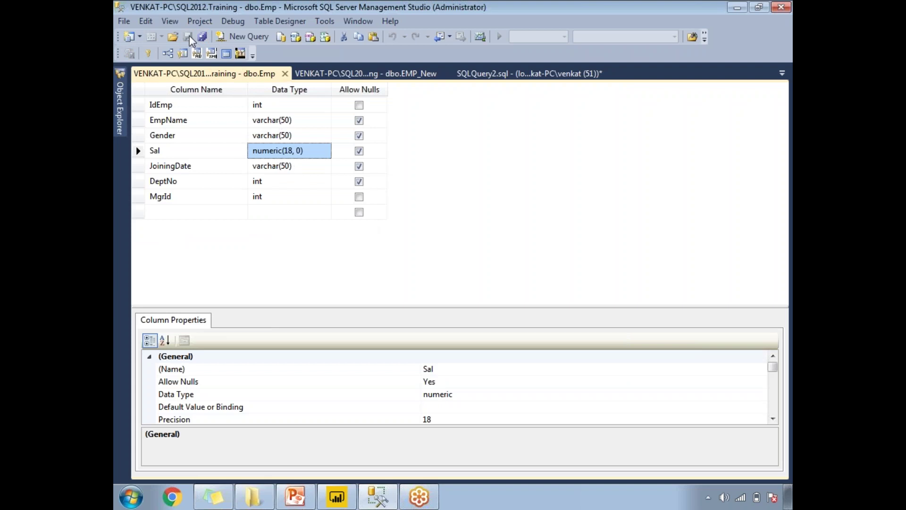
left_click(285, 74)
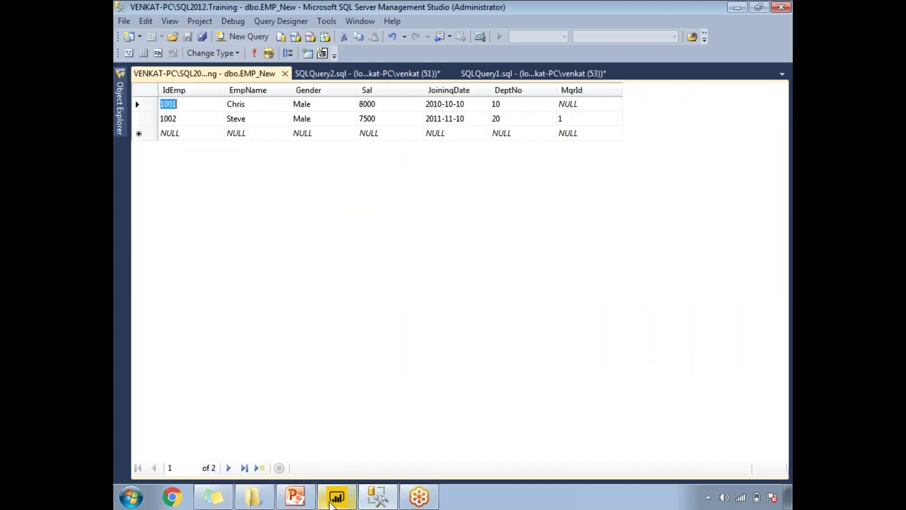
- Switch to Power BI Desktop, refresh the data and delete the existing Sal and Gender chart from Page 1
left_click(335, 501)
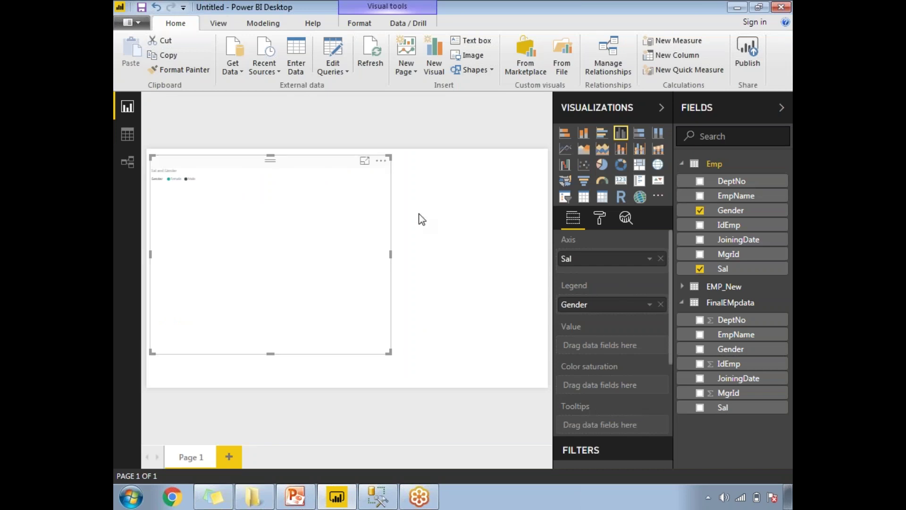
left_click(369, 76)
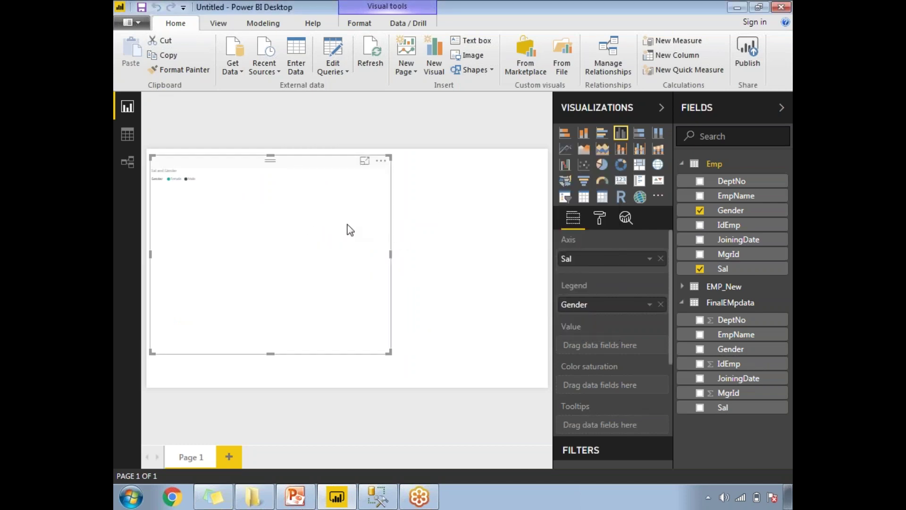
key("Delete")
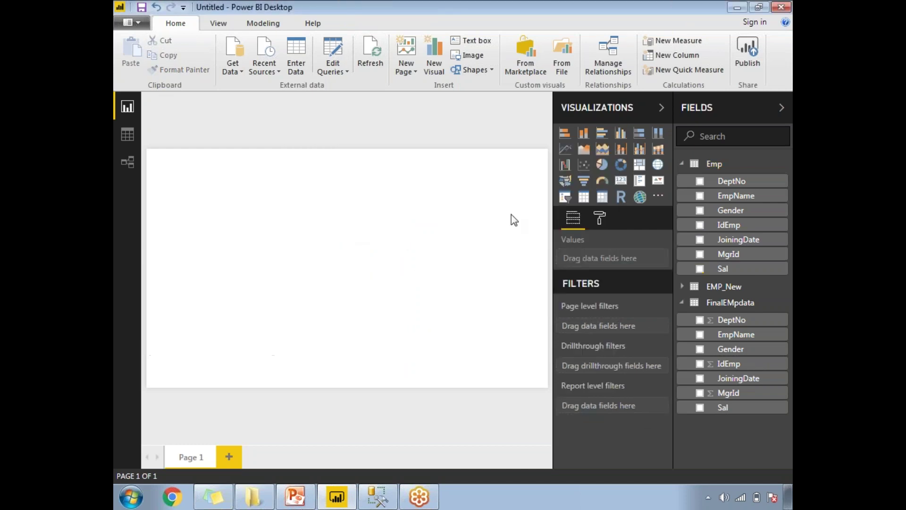
- Insert an enlarged clustered column chart with Sal on the axis and Gender as legend from Emp, and collapse the Emp field list
left_click(621, 133)
left_click_drag(236, 255, 442, 343)
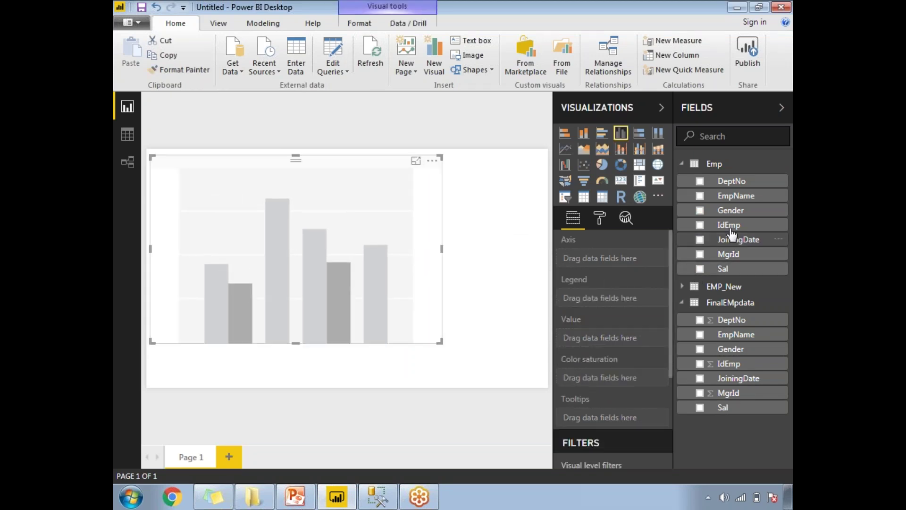
left_click(700, 269)
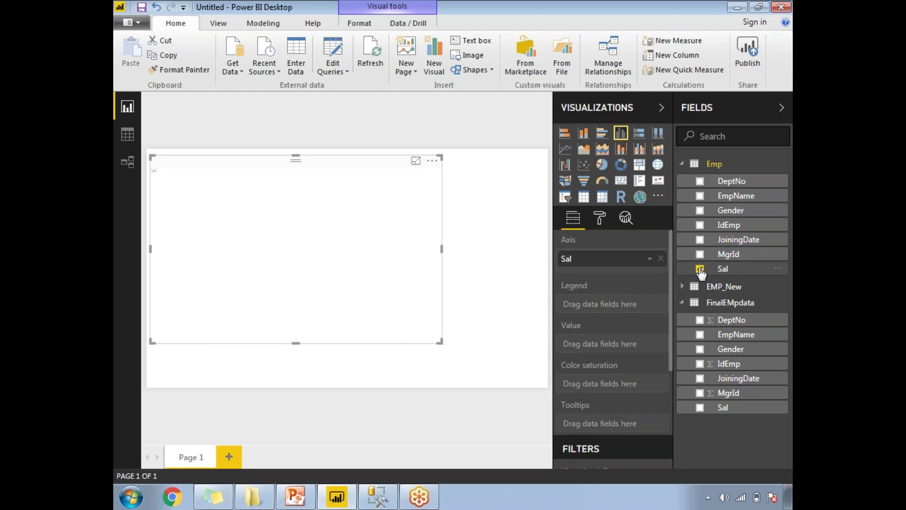
left_click(700, 211)
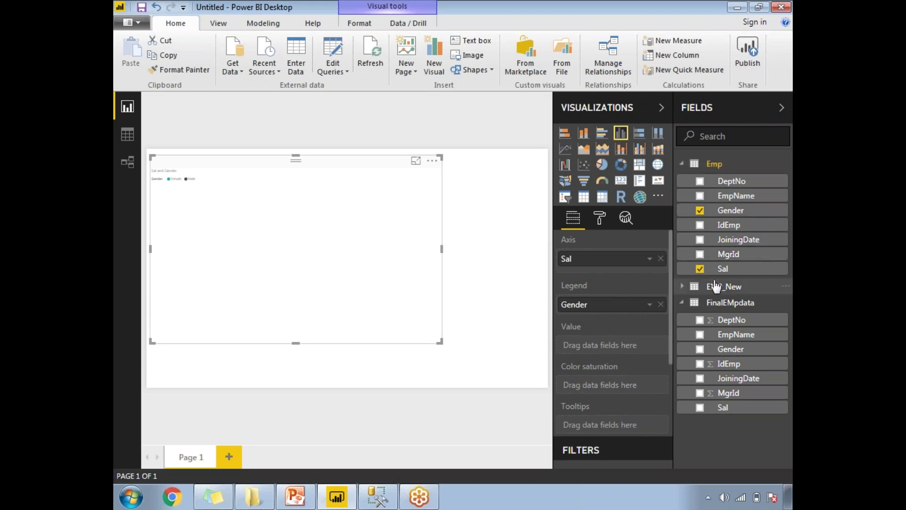
left_click(682, 165)
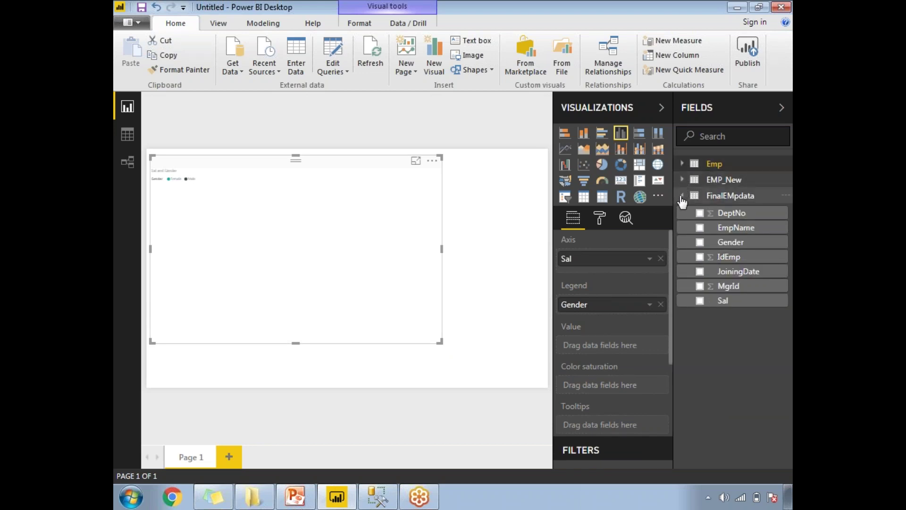
left_click(469, 240)
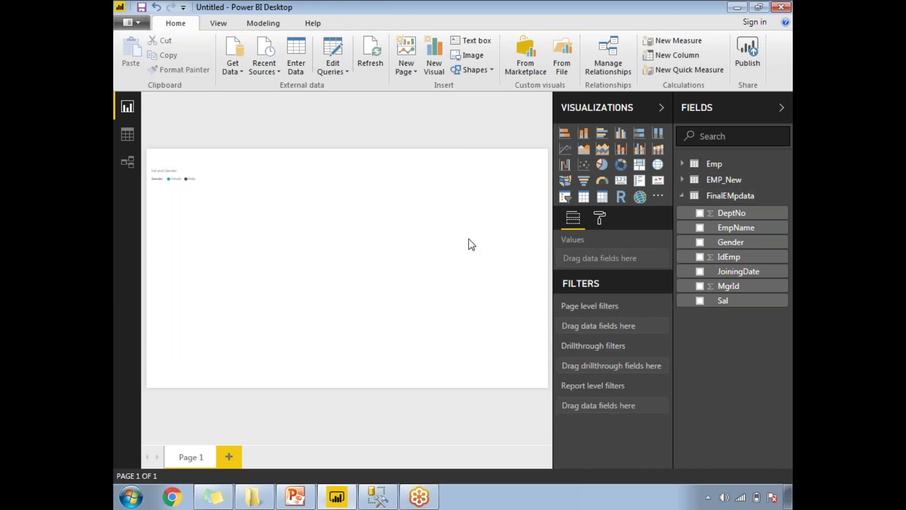